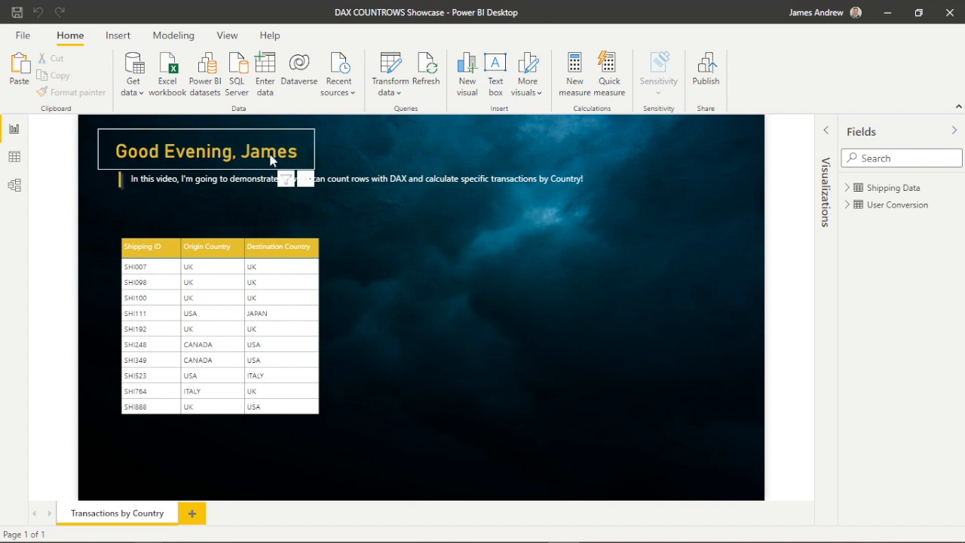
# Review the DAX formula of the Dynamic Greeting measure in the User Conversion table behind the greeting title.
pyautogui.click(272, 154)
pyautogui.click(847, 205)
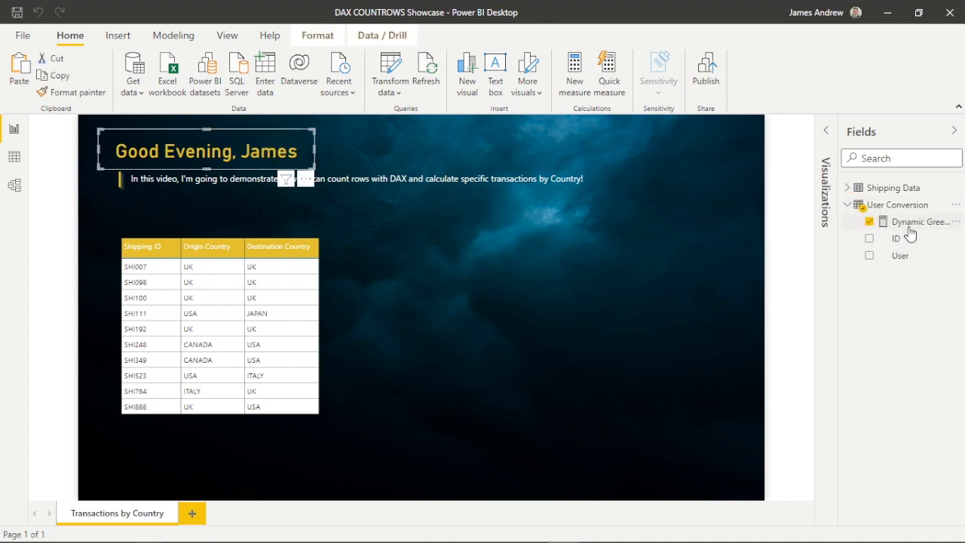
pyautogui.click(910, 226)
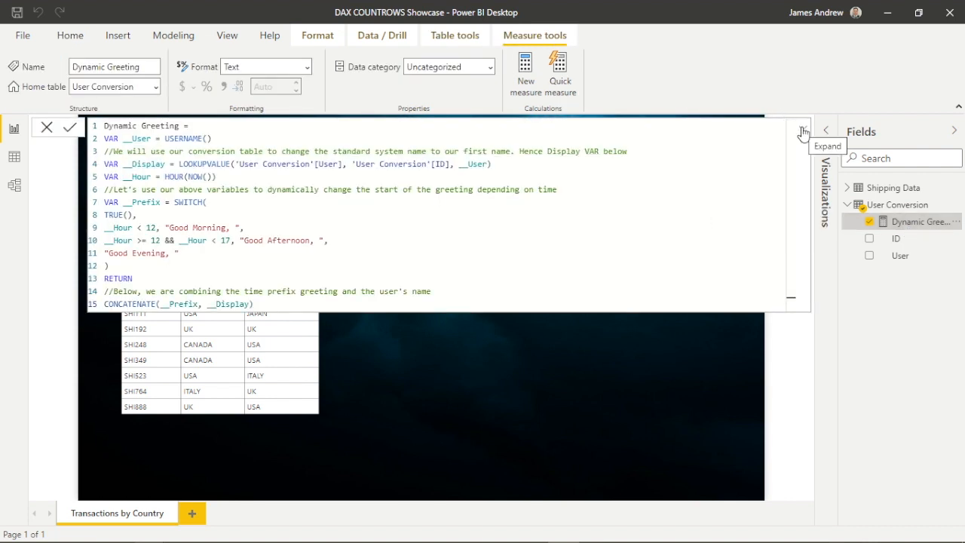
pyautogui.click(803, 133)
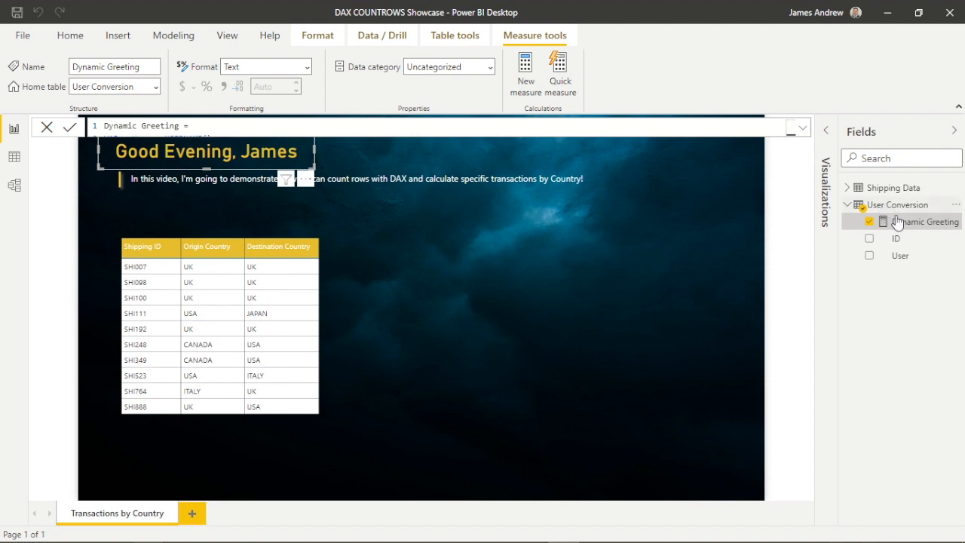
pyautogui.click(849, 203)
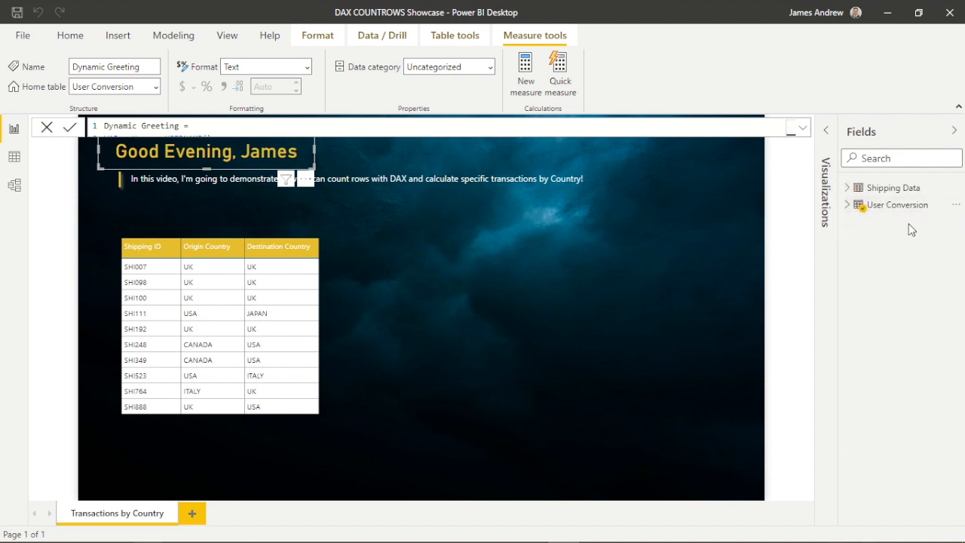
pyautogui.click(633, 275)
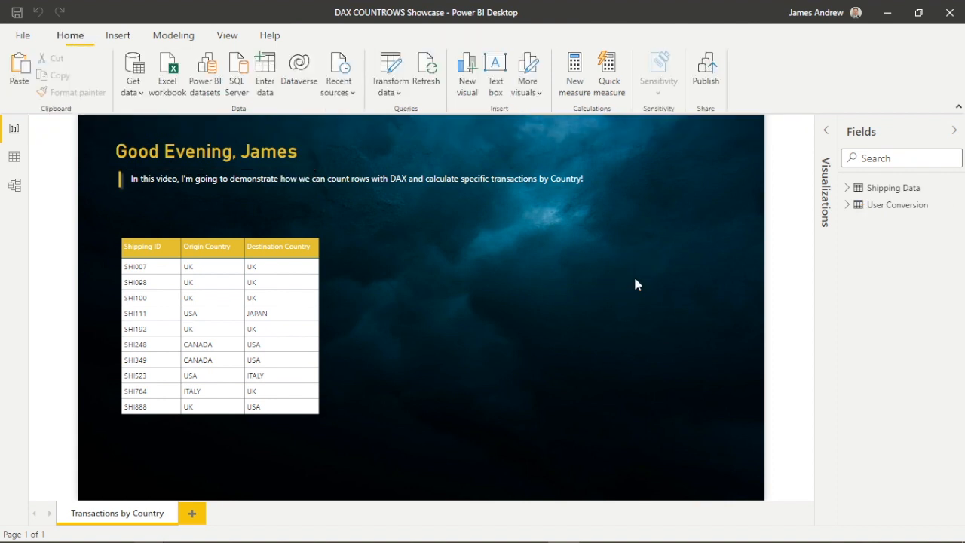
# Examine the fields of the Shipping Data table and the shipping rows in the report's table visual.
pyautogui.click(908, 193)
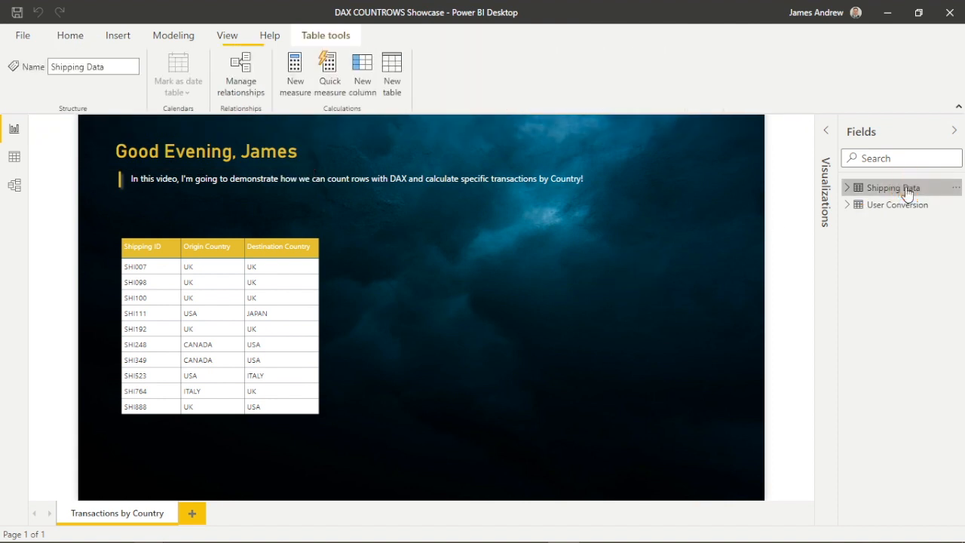
pyautogui.click(847, 188)
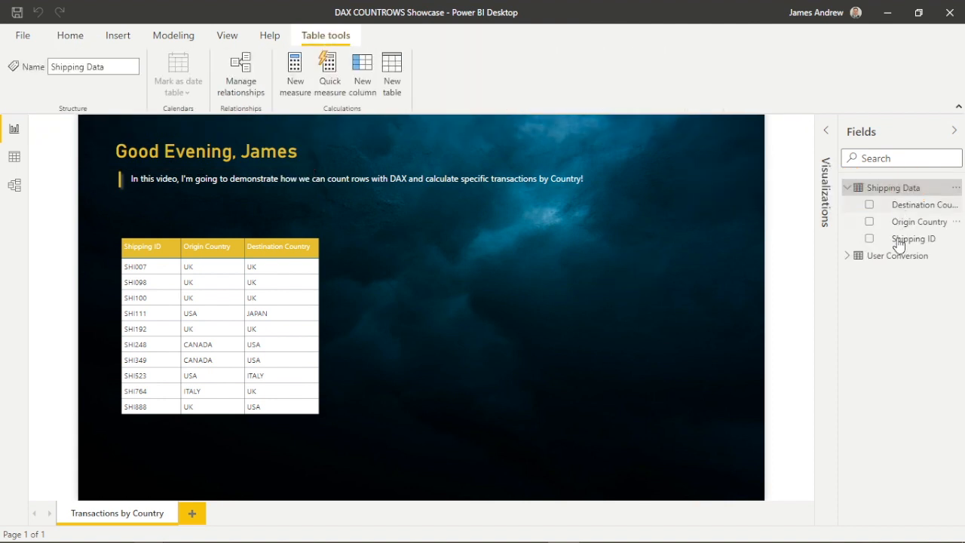
pyautogui.click(848, 188)
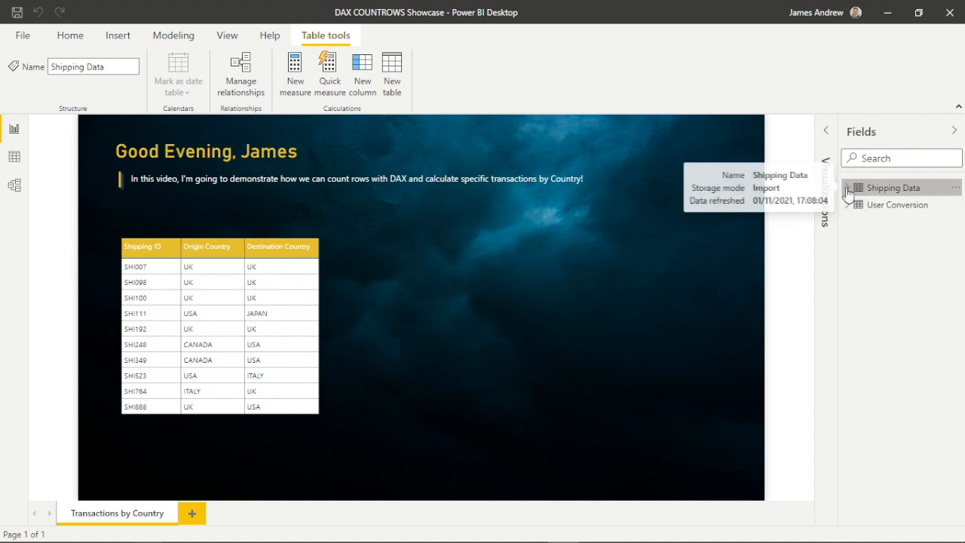
pyautogui.click(129, 264)
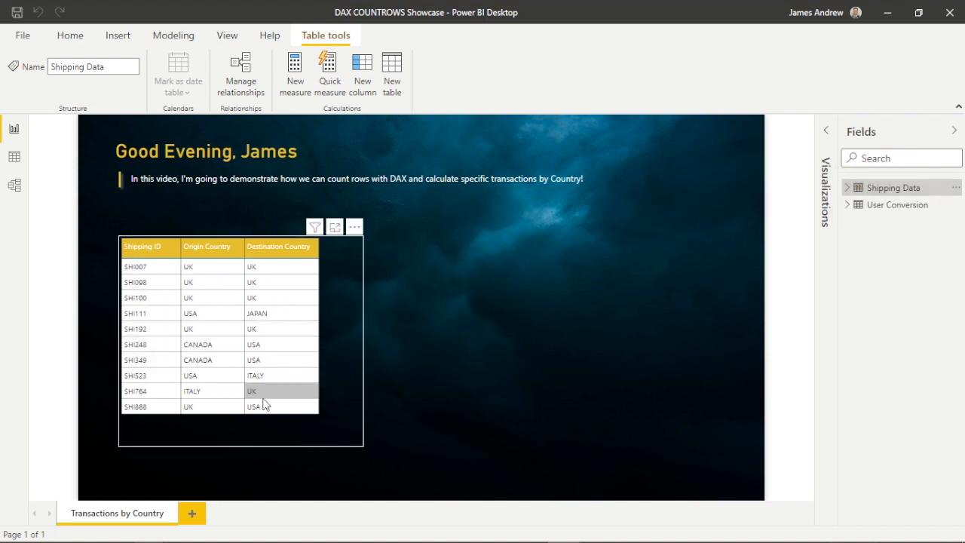
pyautogui.click(419, 329)
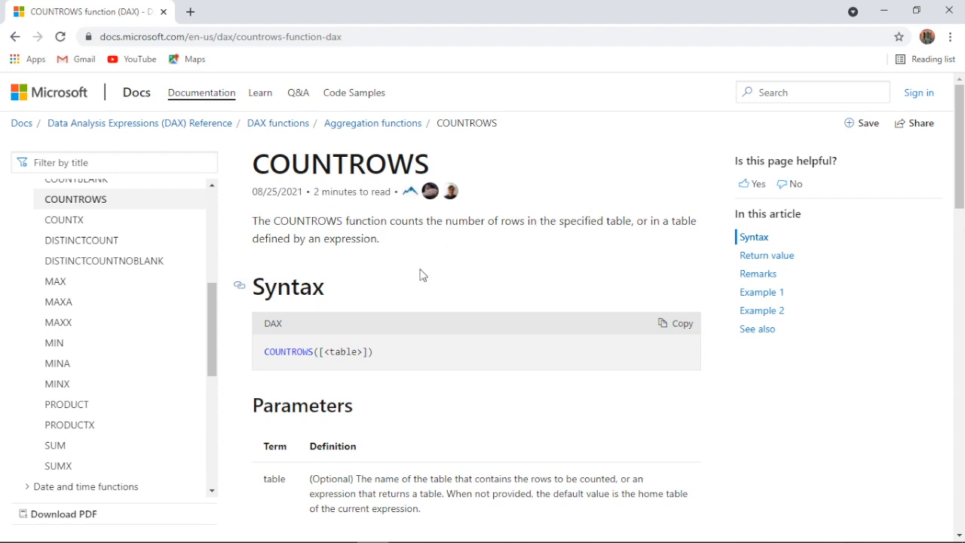
# Read the COUNTROWS syntax, parameters, remarks and examples on the Microsoft Docs page in the browser, and return to Power BI Desktop.
pyautogui.scroll(-2, 423, 276)
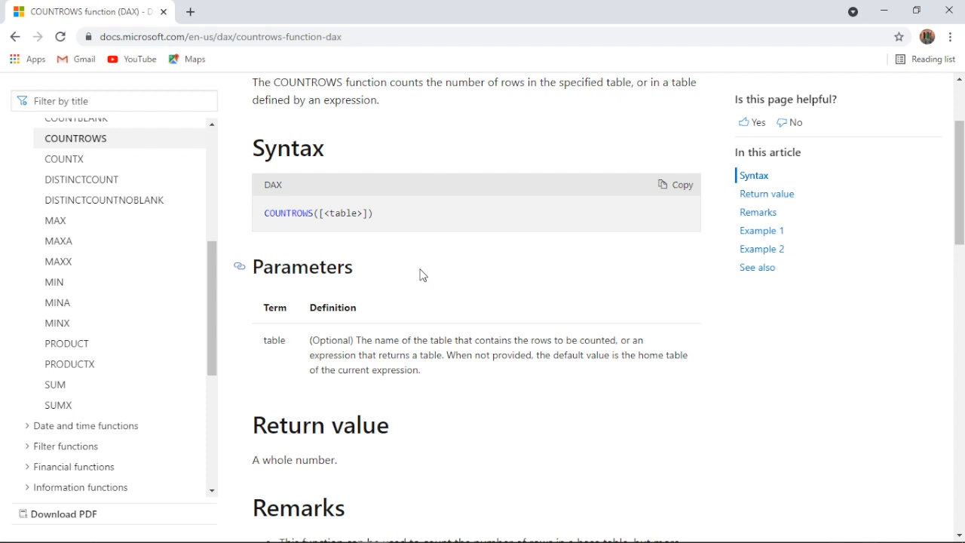
pyautogui.scroll(-4, 422, 276)
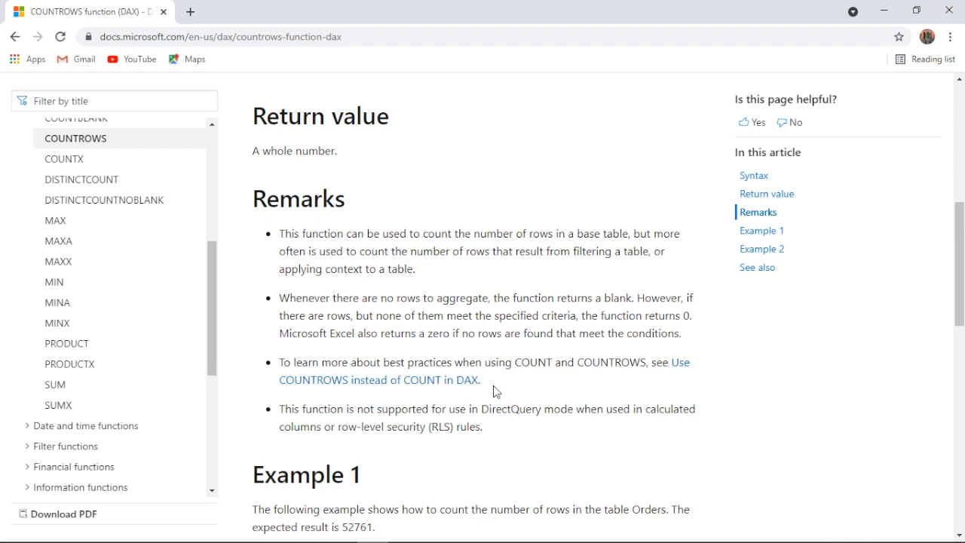
pyautogui.scroll(-3, 520, 409)
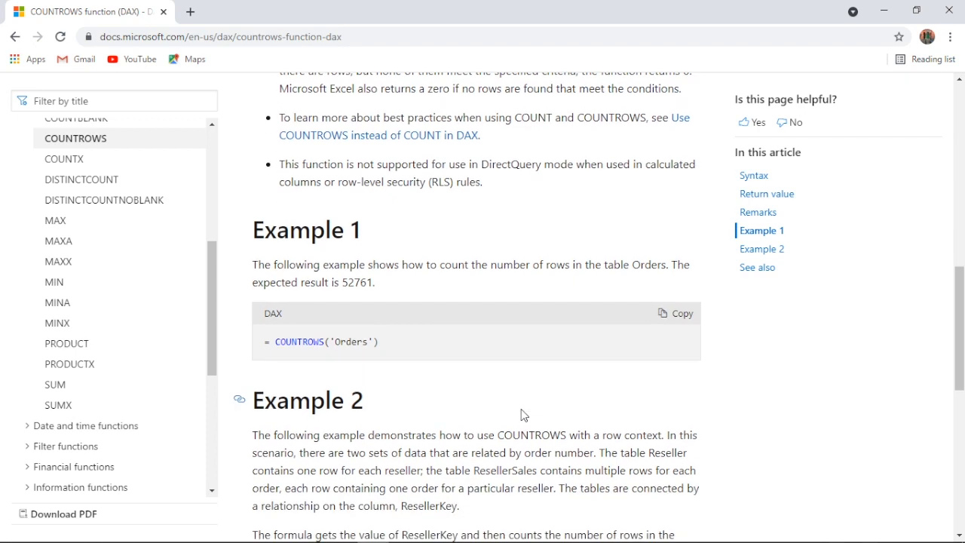
pyautogui.scroll(-2, 524, 414)
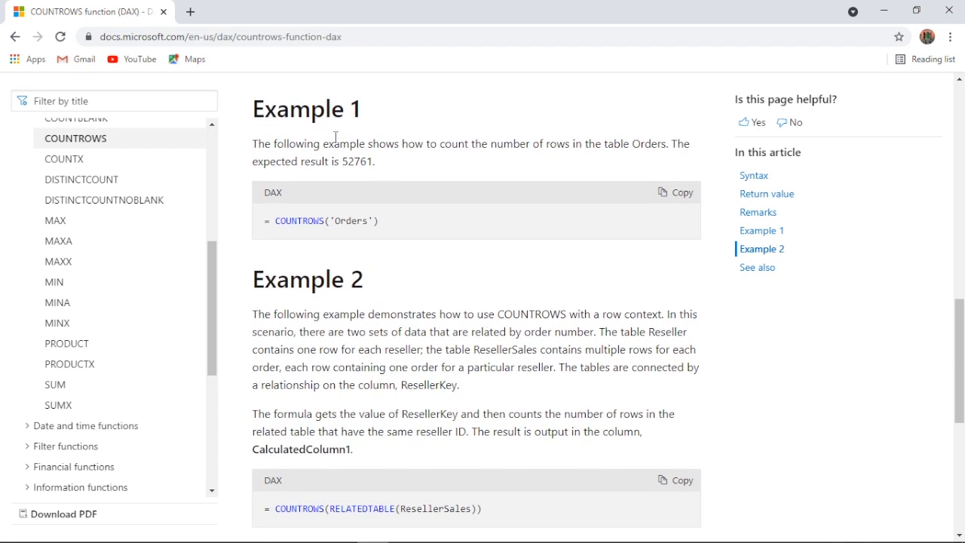
pyautogui.scroll(-1, 378, 339)
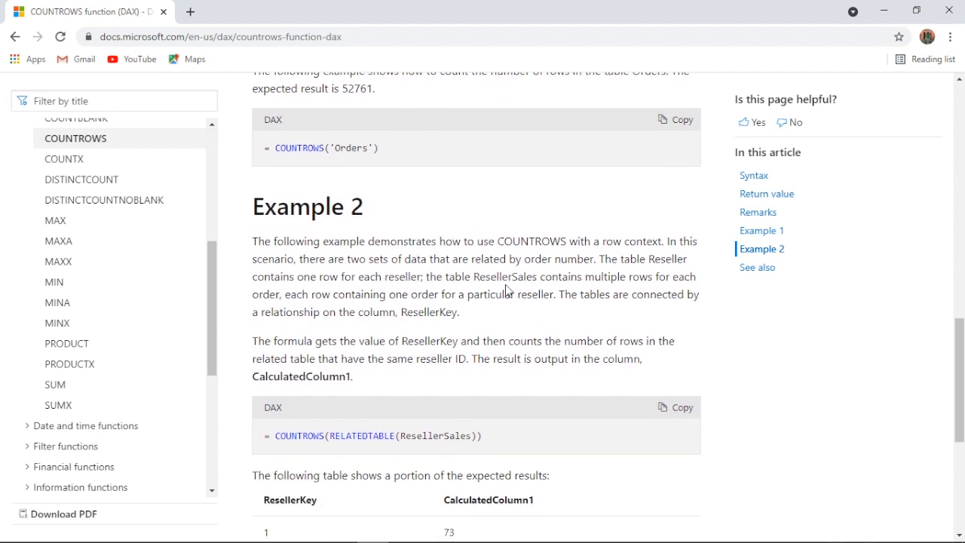
pyautogui.scroll(-3, 506, 290)
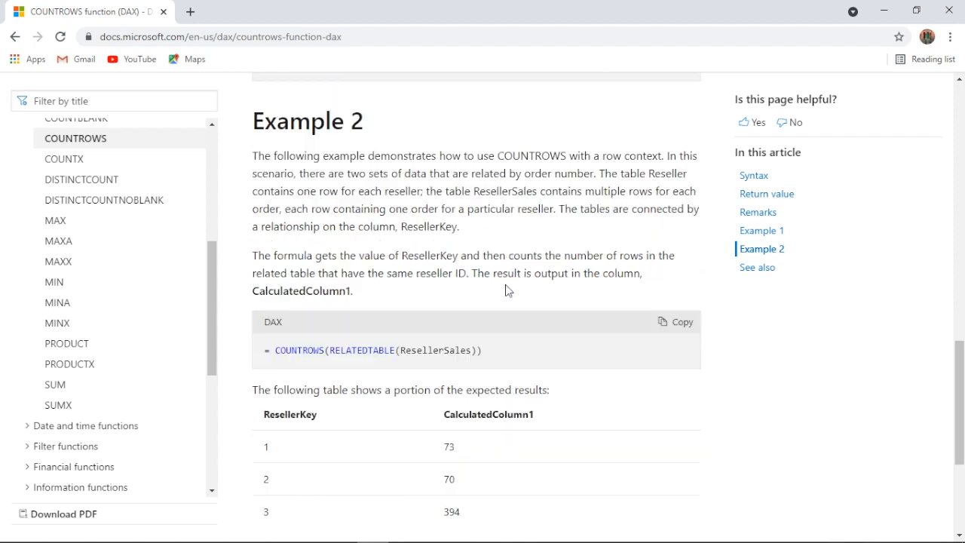
pyautogui.scroll(4, 507, 290)
pyautogui.scroll(10, 506, 291)
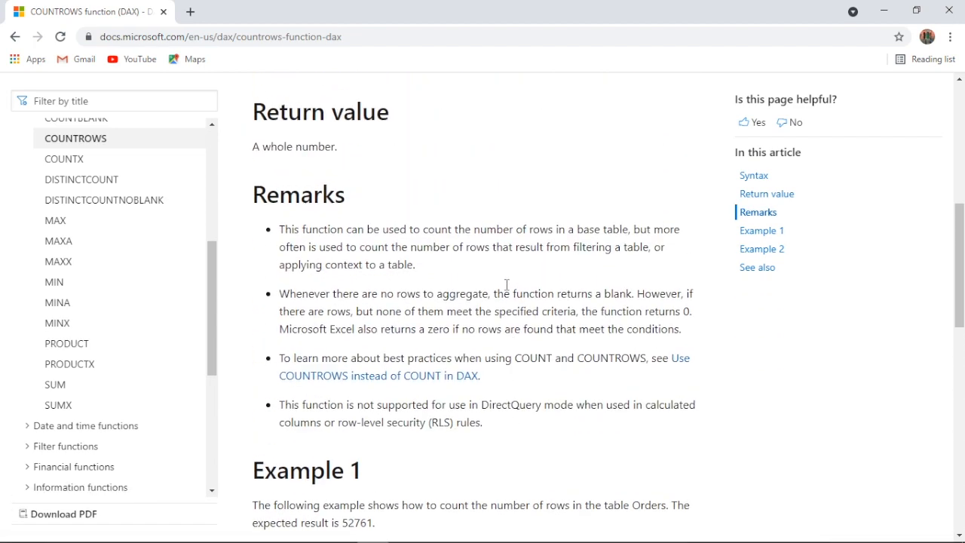
pyautogui.click(883, 11)
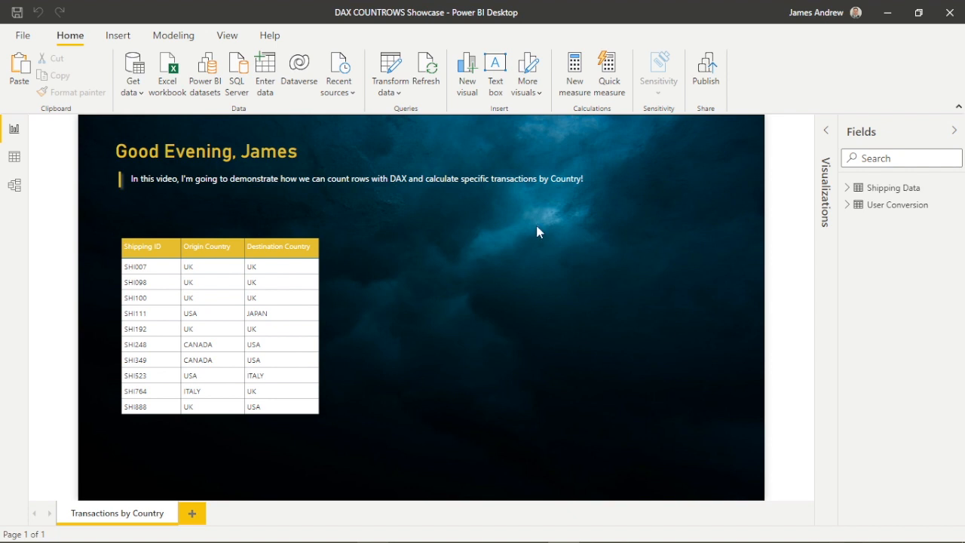
# Create a new measure and name it Number of Transactions.
pyautogui.click(575, 68)
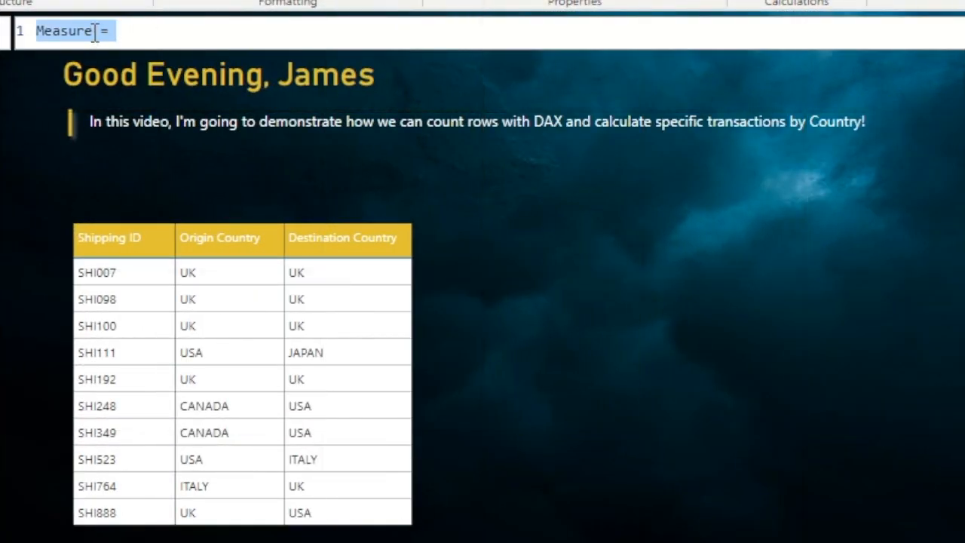
pyautogui.click(92, 31)
pyautogui.press('BackSpace')
pyautogui.press('BackSpace')
pyautogui.press('BackSpace')
pyautogui.press('BackSpace')
pyautogui.press('BackSpace')
pyautogui.press('BackSpace')
pyautogui.press('BackSpace')
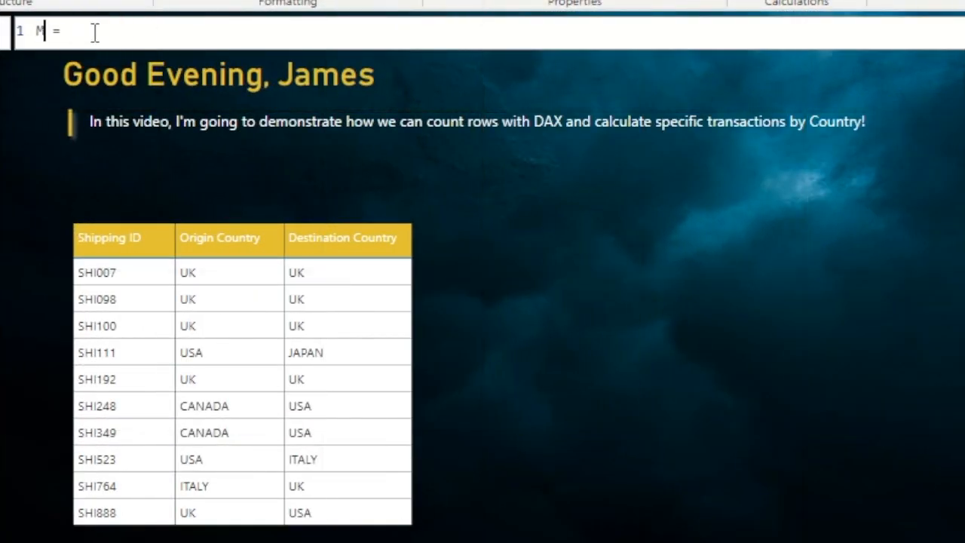
pyautogui.write('R')
pyautogui.press('BackSpace')
pyautogui.write('Number ')
pyautogui.write('of Transac')
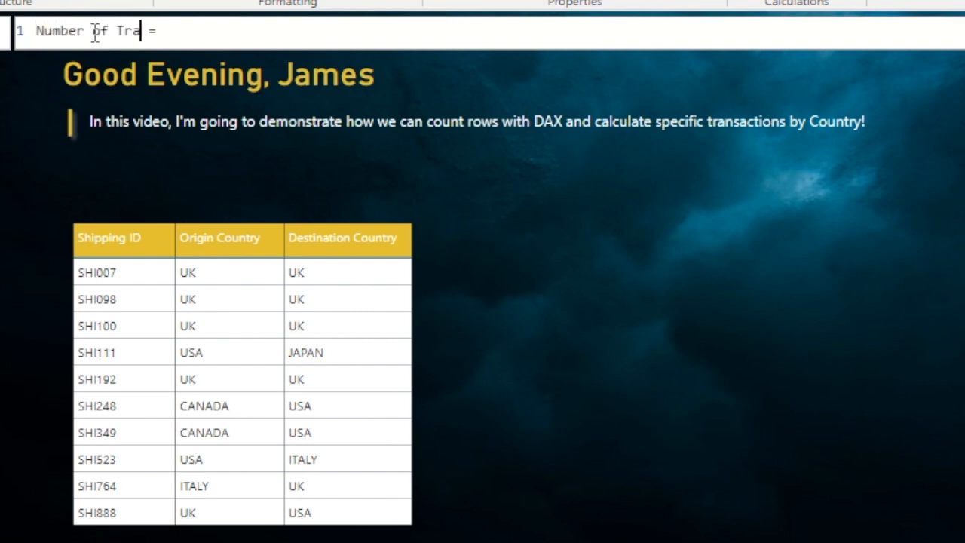
pyautogui.write('tions')
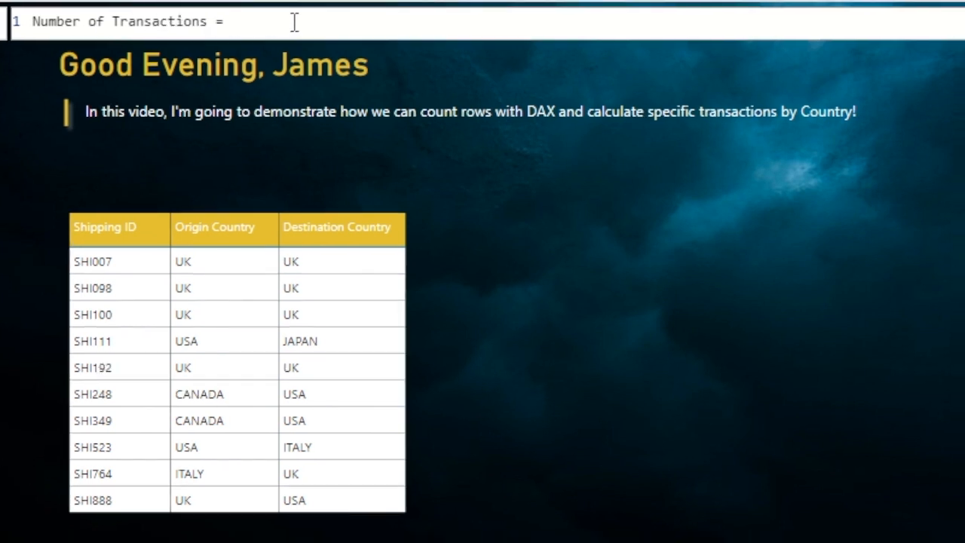
# Define the Number of Transactions measure as COUNTROWS('Shipping Data'), with the argument and closing bracket on separate lines, and commit it.
pyautogui.click(298, 31)
pyautogui.write('Coun')
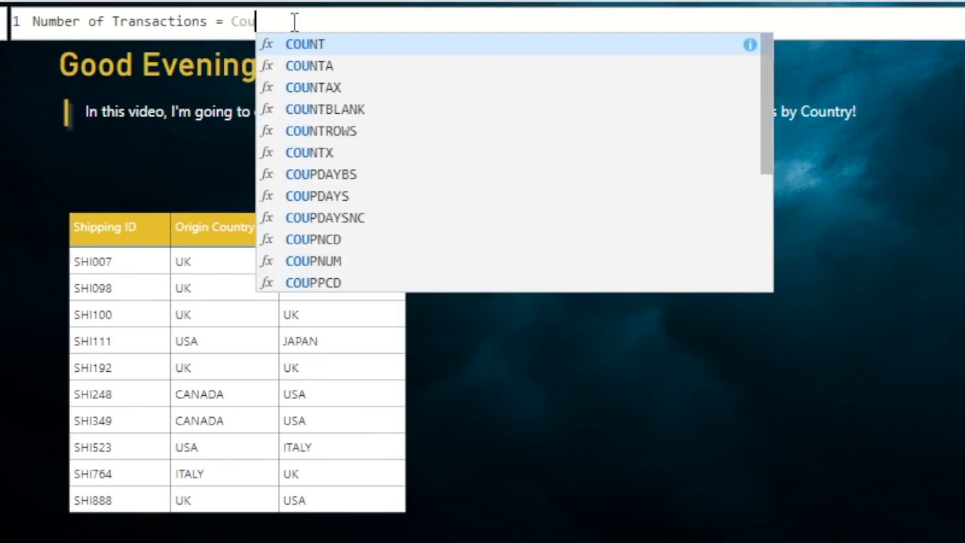
pyautogui.press('Down')
pyautogui.press('Down')
pyautogui.press('Down')
pyautogui.press('Down')
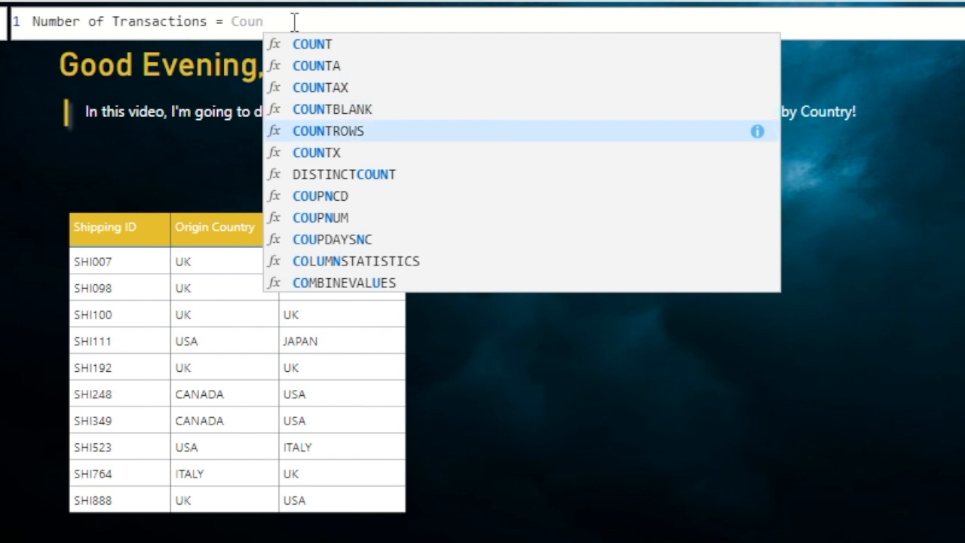
pyautogui.press('Tab')
pyautogui.hotkey('shift', 'Return')
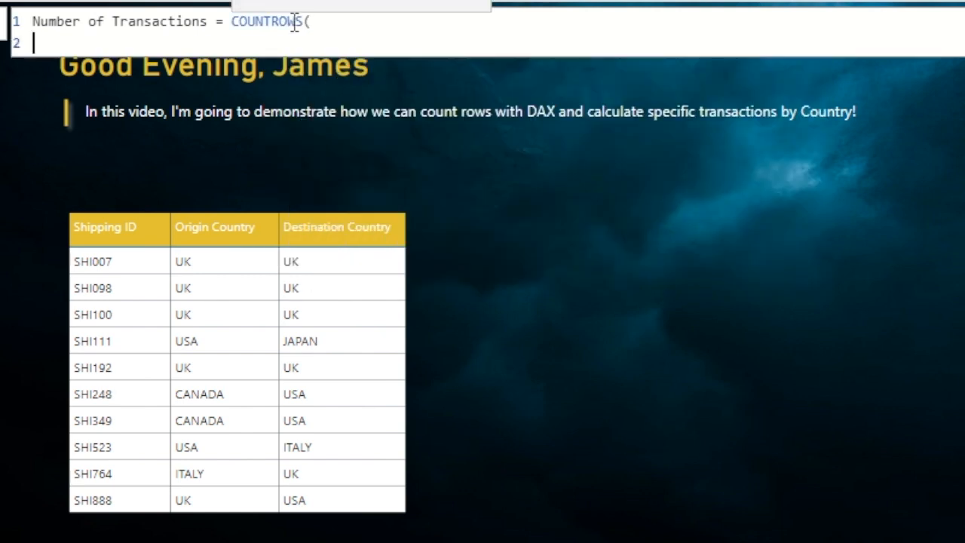
pyautogui.write('shipping')
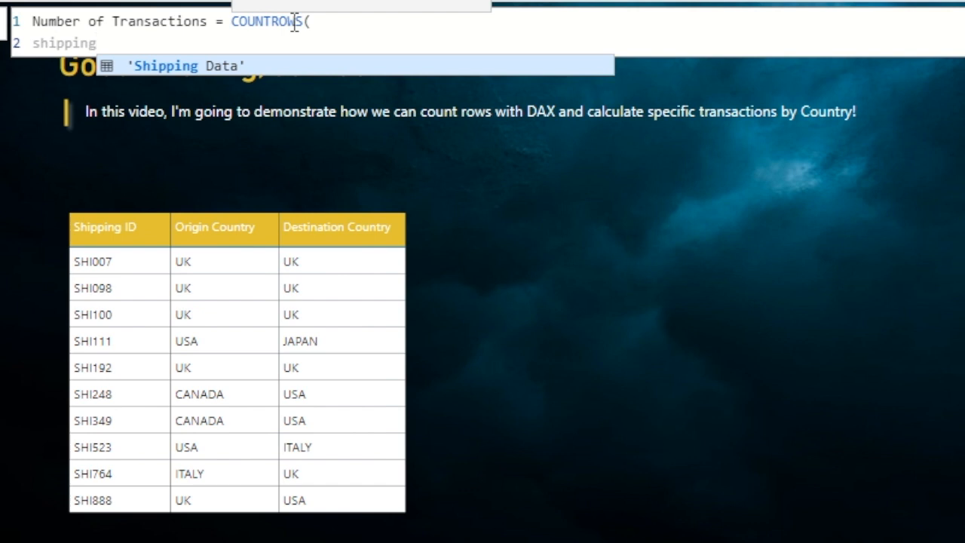
pyautogui.press('Tab')
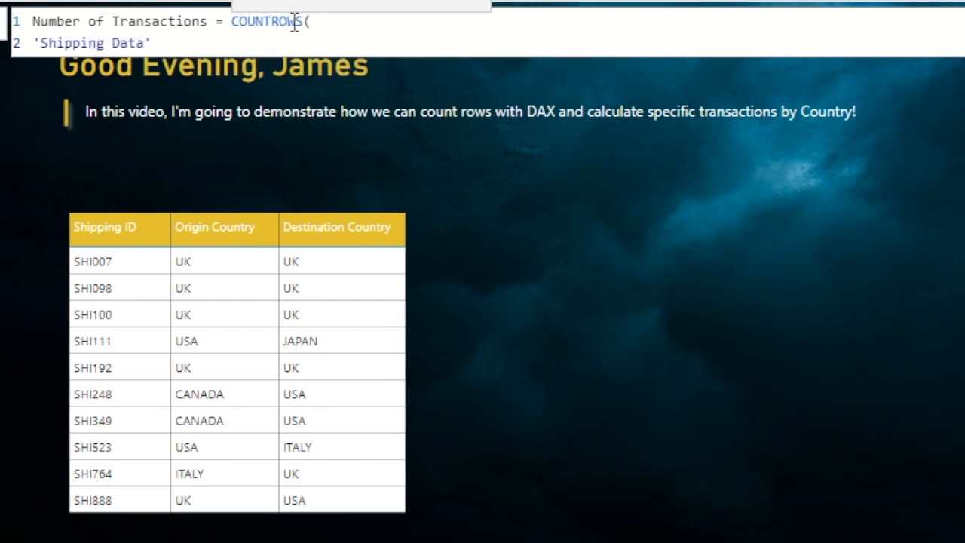
pyautogui.hotkey('shift', 'Return')
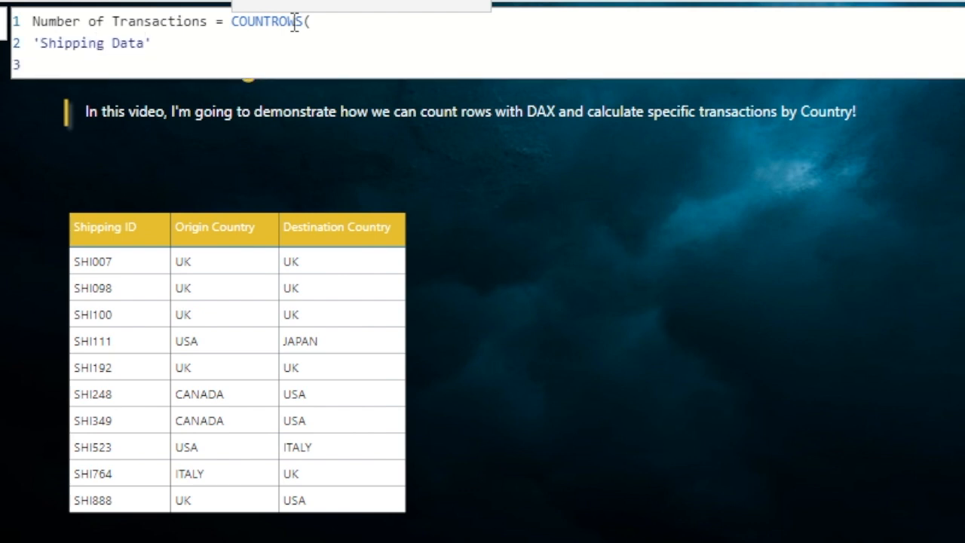
pyautogui.write(')')
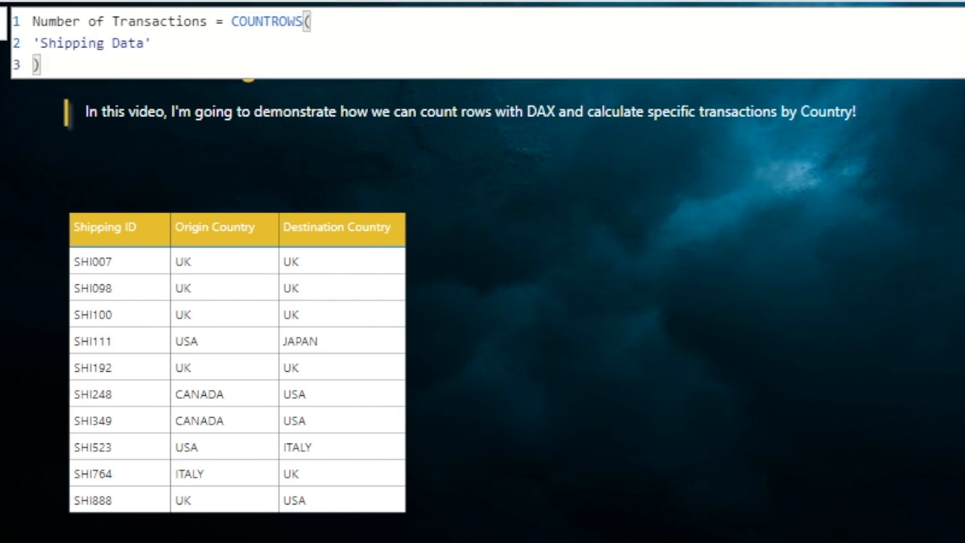
pyautogui.press('Return')
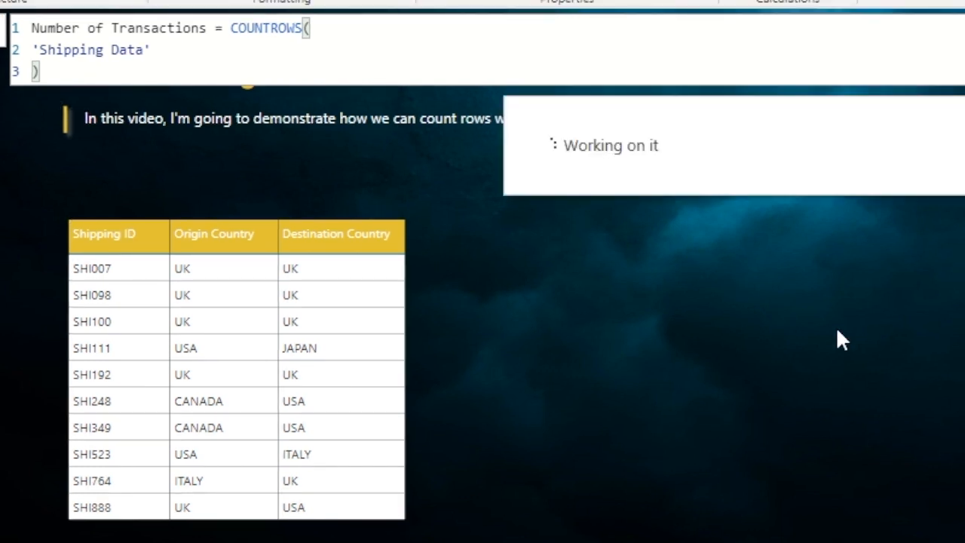
# Add a small card visual beside the shipping table that shows the Number of Transactions measure.
pyautogui.click(915, 263)
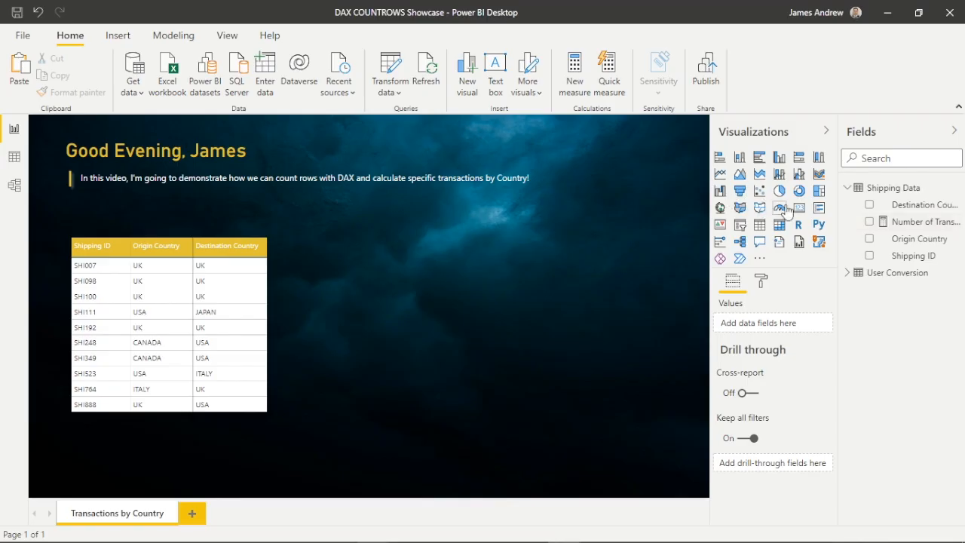
pyautogui.click(799, 207)
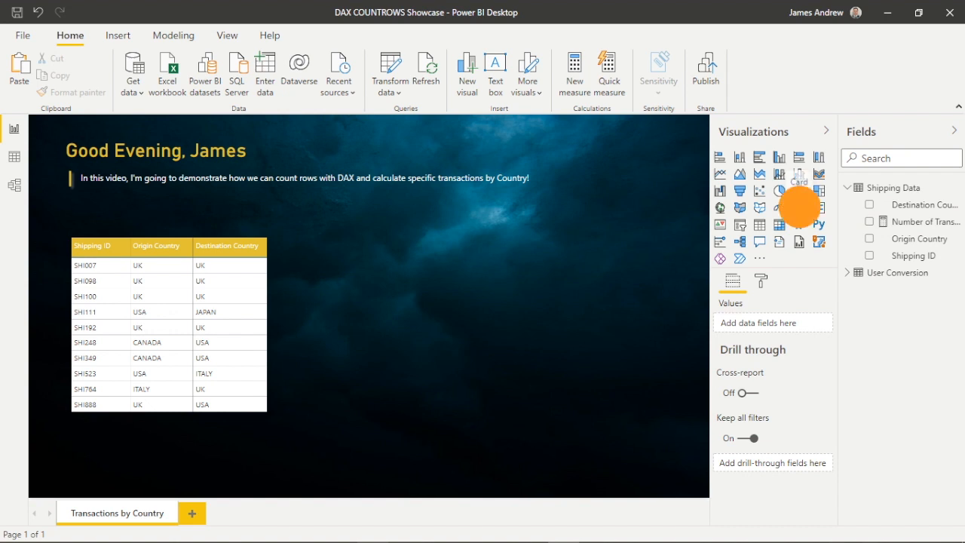
pyautogui.moveTo(541, 442); pyautogui.dragTo(441, 311)
pyautogui.moveTo(400, 276); pyautogui.dragTo(398, 284)
pyautogui.click(498, 303)
pyautogui.click(419, 289)
pyautogui.click(870, 221)
pyautogui.click(166, 281)
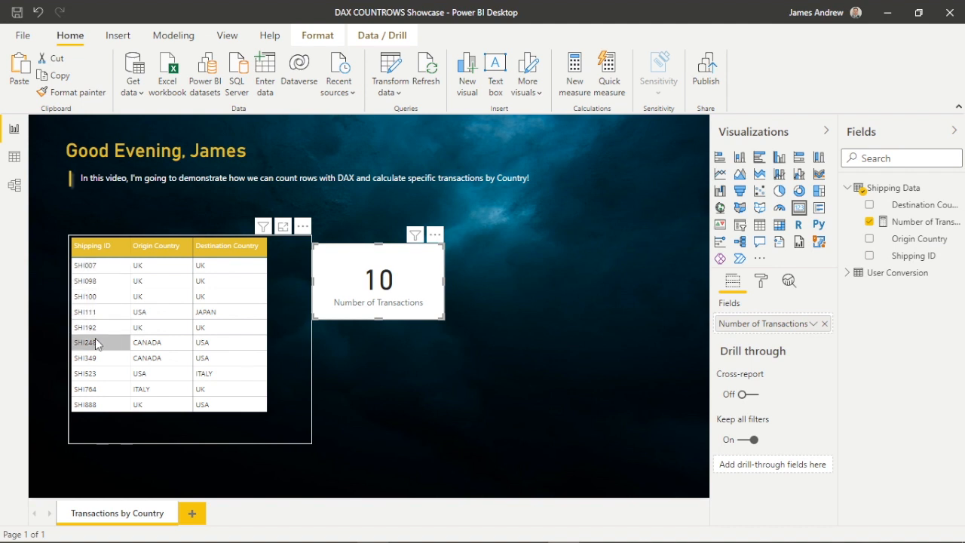
pyautogui.click(490, 340)
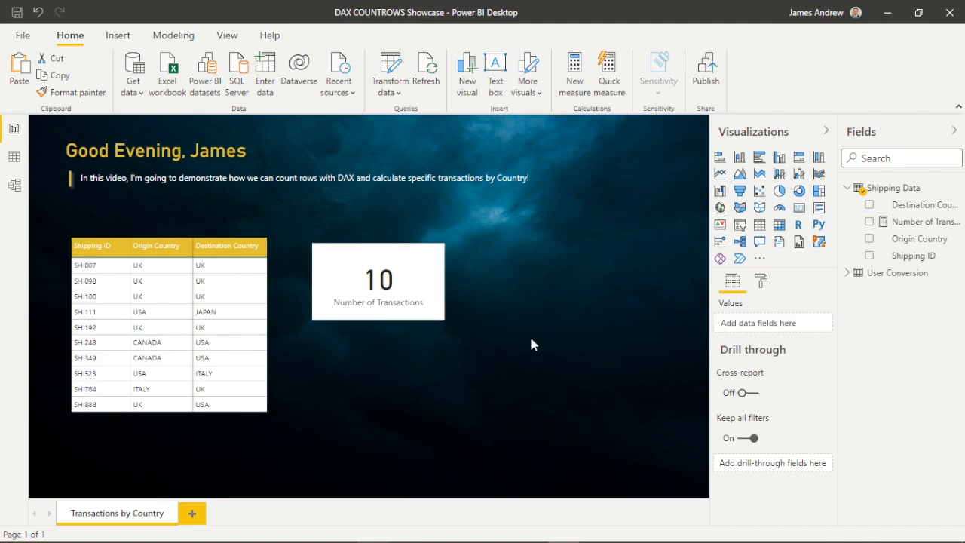
pyautogui.click(388, 293)
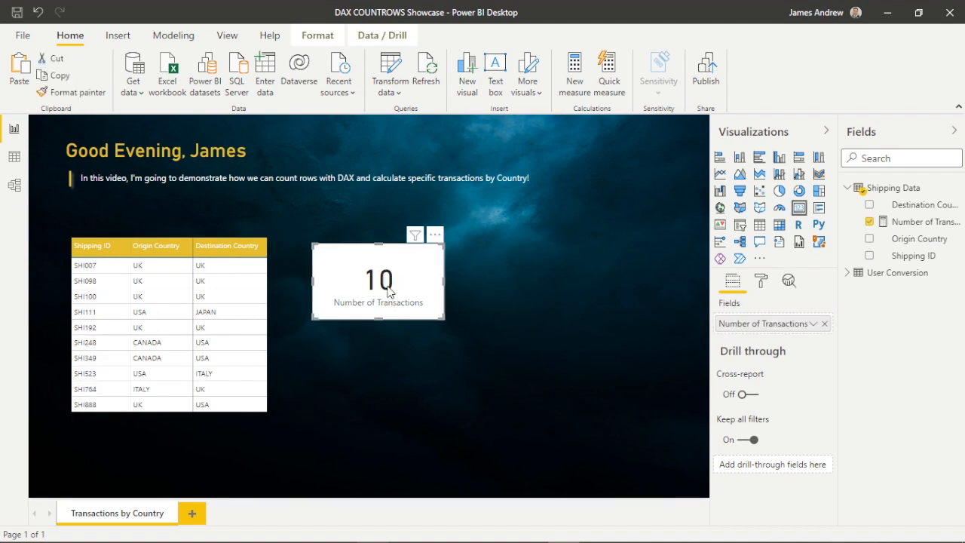
# Turn off the Number of Transactions card's background and set its data label color to white.
pyautogui.click(761, 281)
pyautogui.scroll(-2, 777, 411)
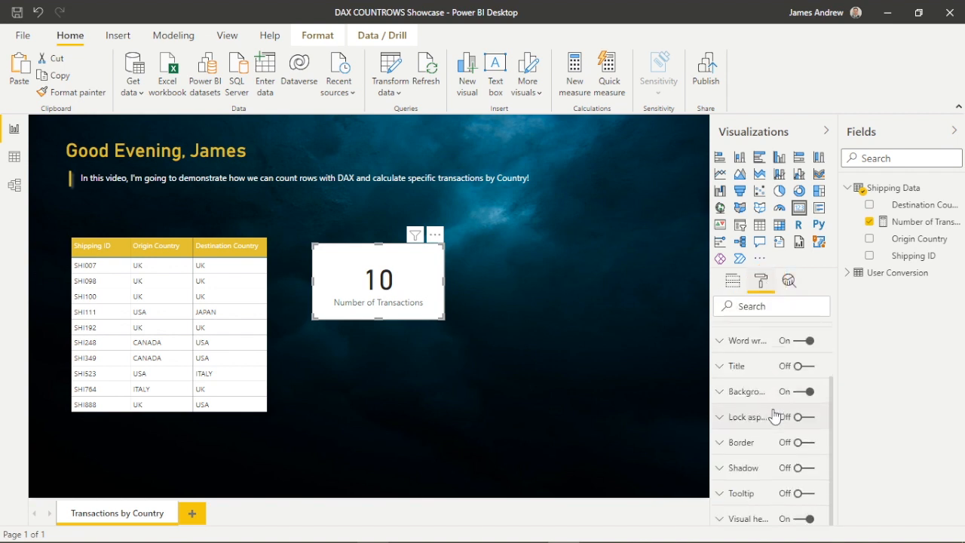
pyautogui.click(804, 393)
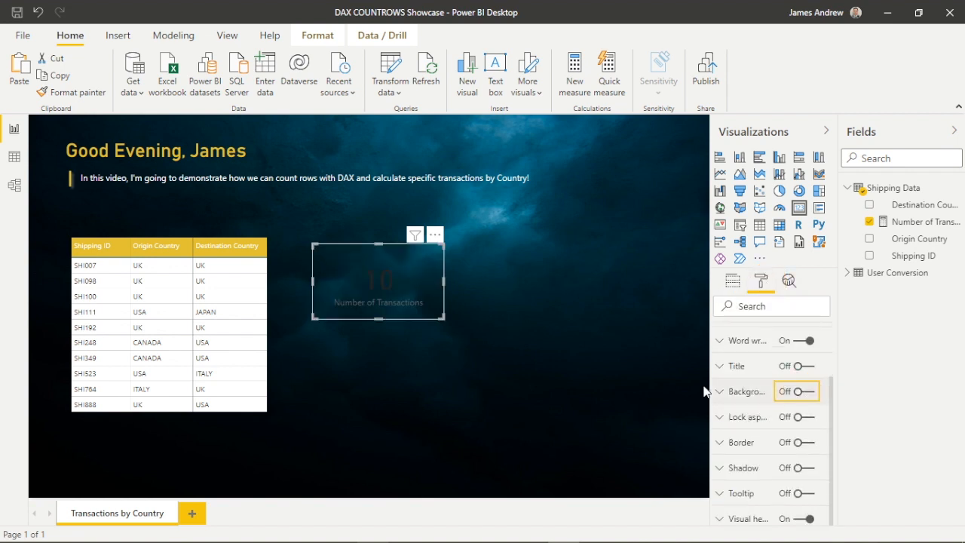
pyautogui.scroll(3, 758, 384)
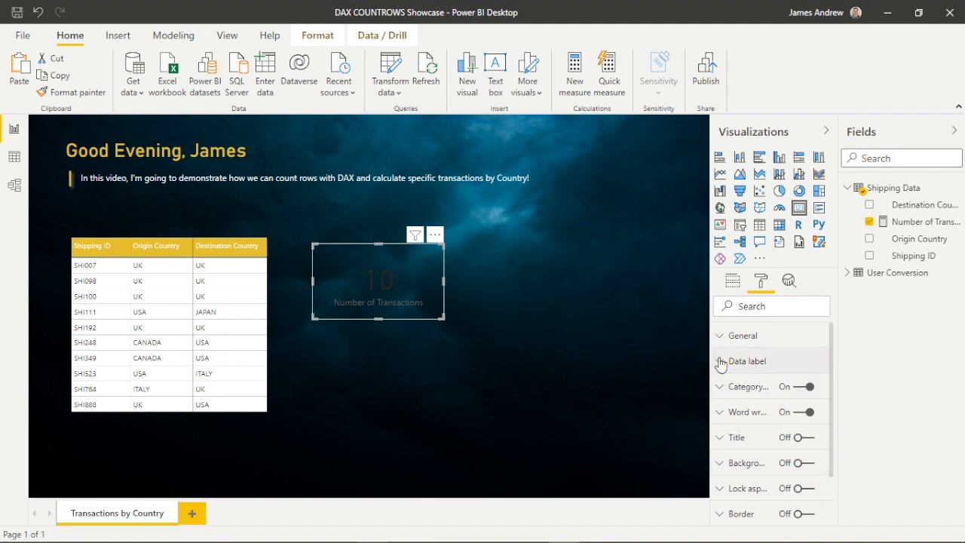
pyautogui.click(721, 362)
pyautogui.click(751, 405)
pyautogui.click(746, 338)
pyautogui.click(744, 360)
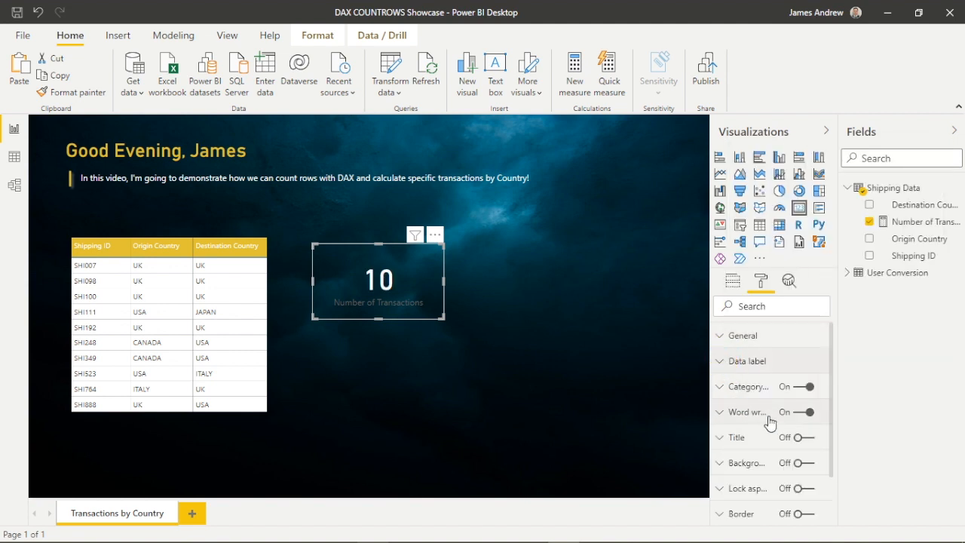
# Set the card's category label color to gold and its text size to 15 pt.
pyautogui.click(724, 387)
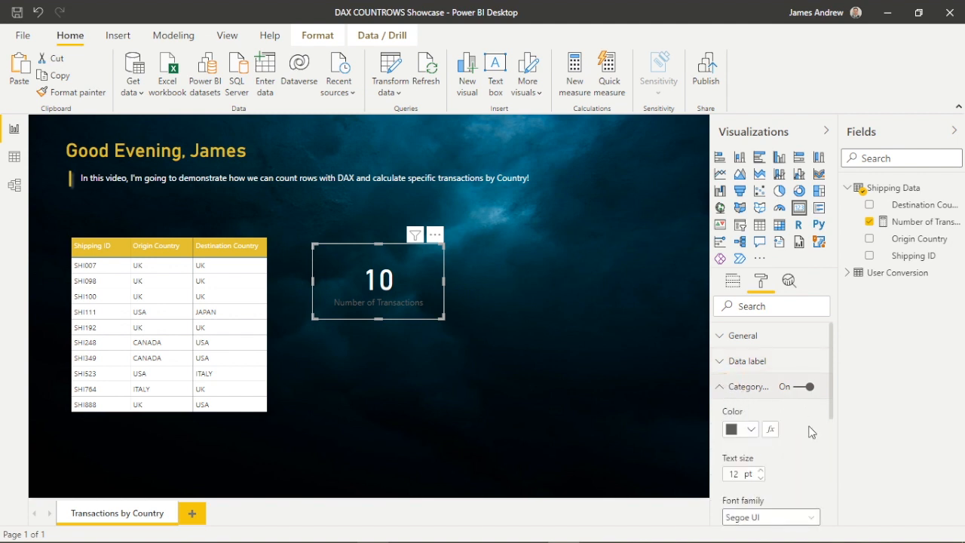
pyautogui.click(753, 432)
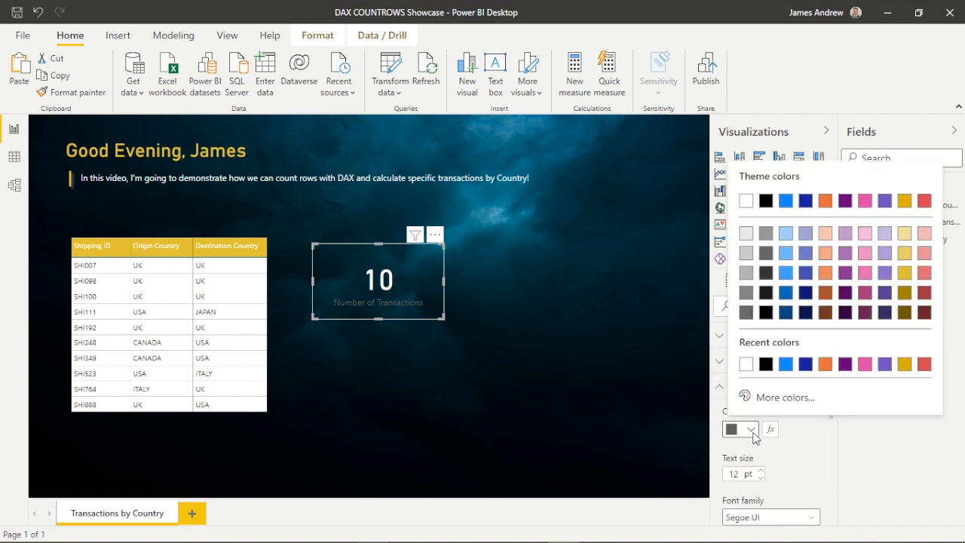
pyautogui.click(903, 273)
pyautogui.click(760, 473)
pyautogui.click(760, 473)
pyautogui.click(760, 474)
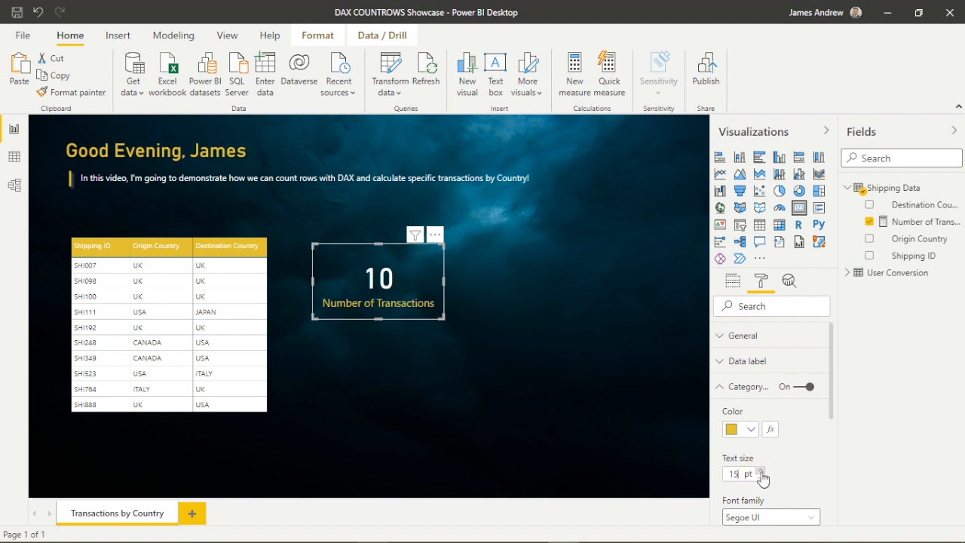
pyautogui.click(417, 350)
# Duplicate the Number of Transactions card directly below the original and remove the measure from the copy.
pyautogui.click(424, 291)
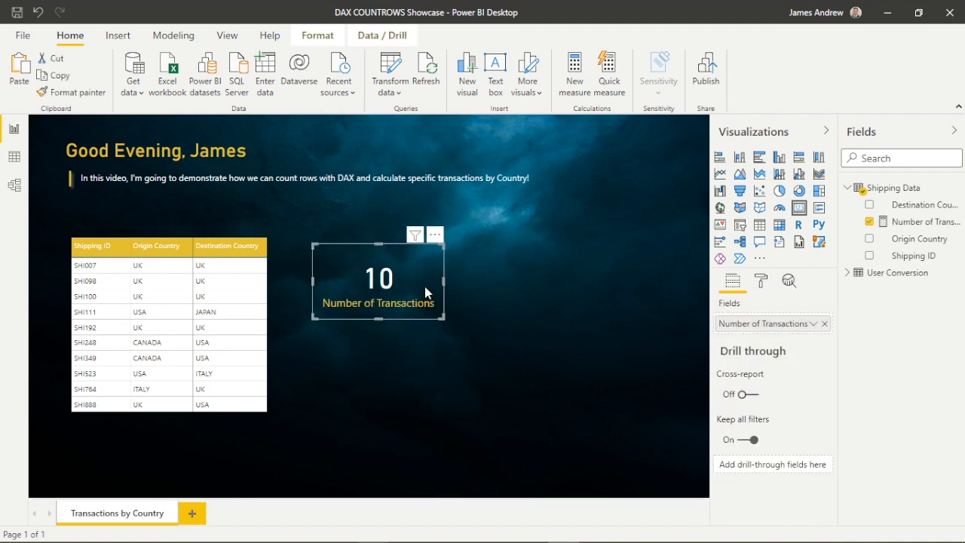
pyautogui.hotkey('ctrl', 'c')
pyautogui.hotkey('ctrl', 'v')
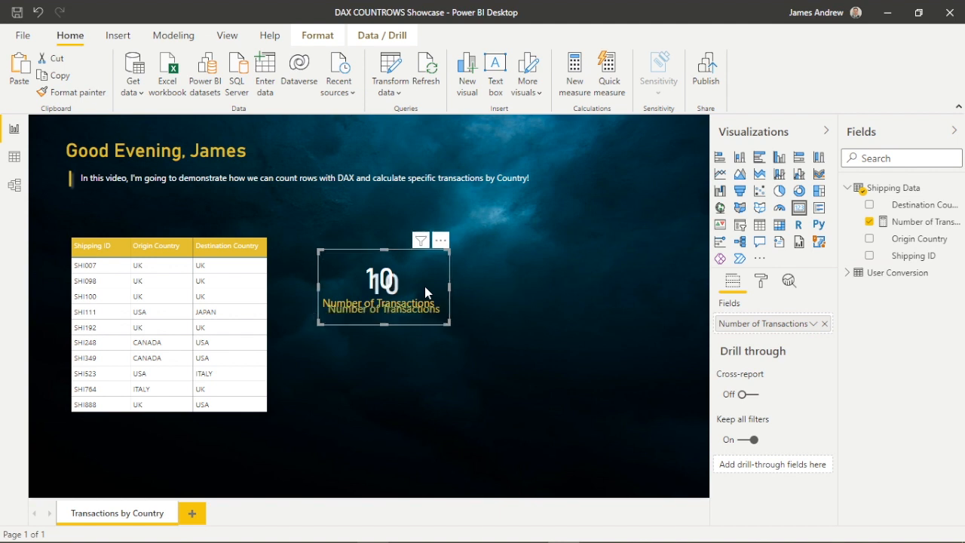
pyautogui.moveTo(422, 280)
pyautogui.mouseDown()
pyautogui.moveTo(403, 364)
pyautogui.moveTo(419, 366)
pyautogui.mouseUp()
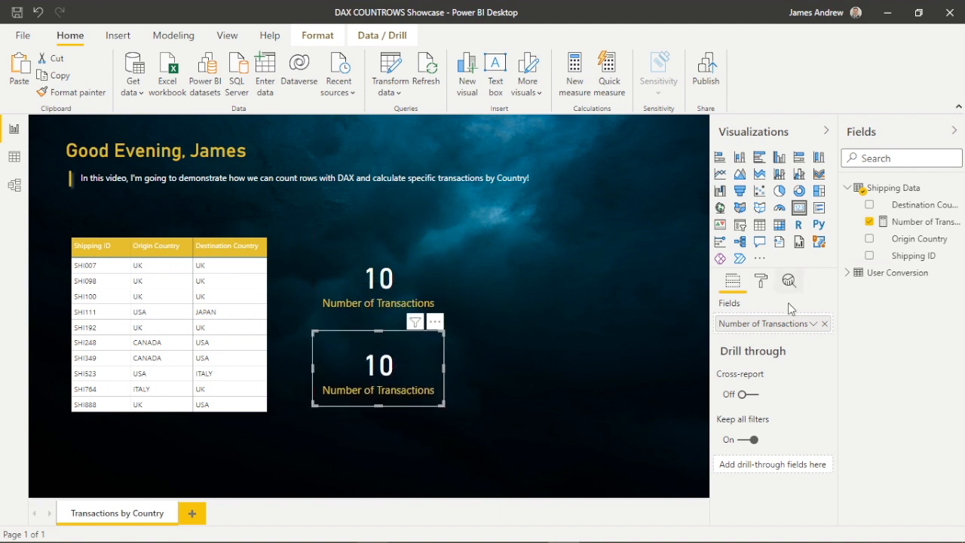
pyautogui.click(825, 324)
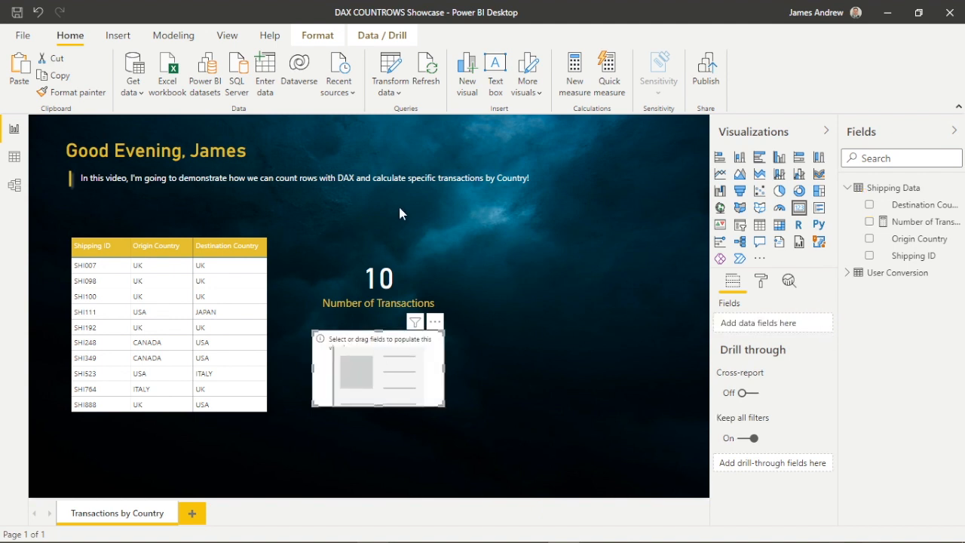
pyautogui.click(826, 131)
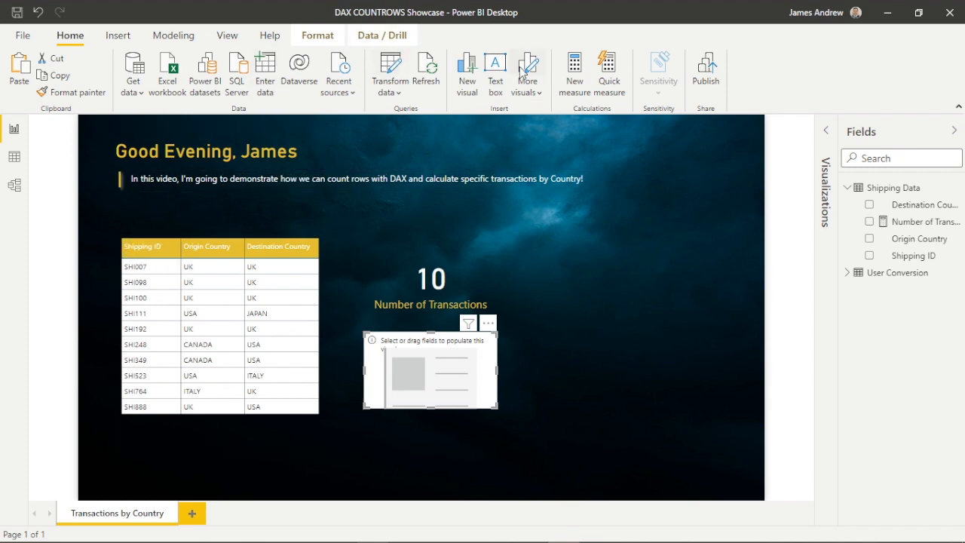
# Create a new measure and name it National Shipments.
pyautogui.click(574, 75)
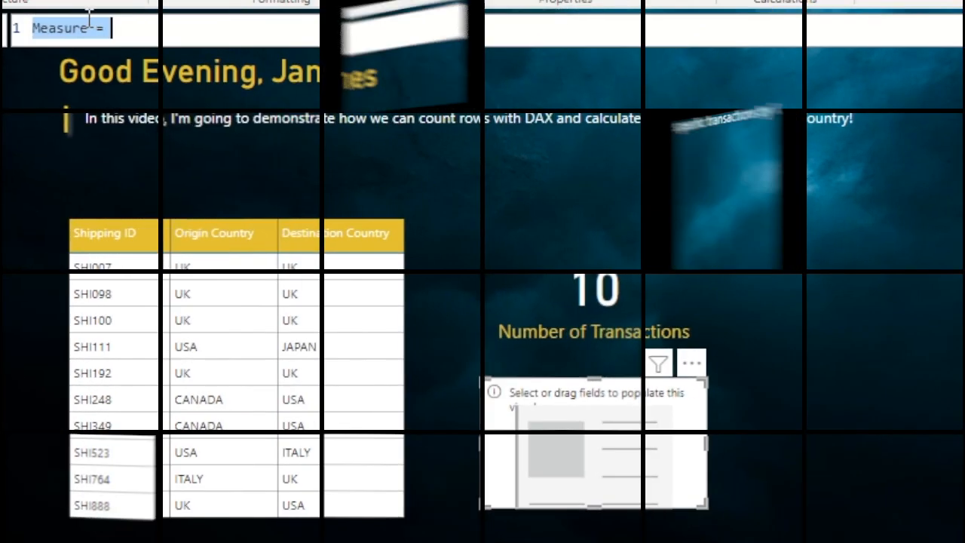
pyautogui.click(96, 27)
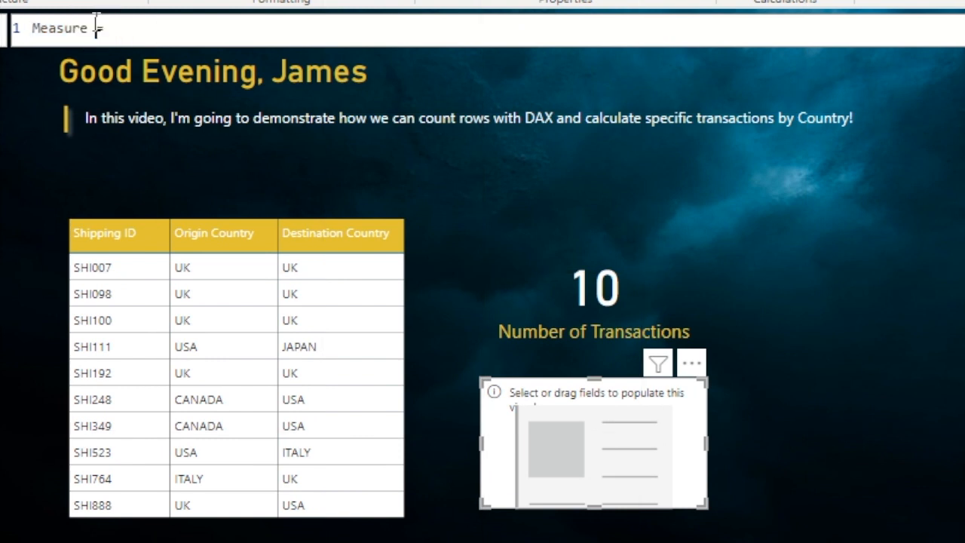
pyautogui.press('BackSpace')
pyautogui.press('BackSpace')
pyautogui.press('BackSpace')
pyautogui.press('BackSpace')
pyautogui.press('BackSpace')
pyautogui.press('BackSpace')
pyautogui.press('BackSpace')
pyautogui.write('National S')
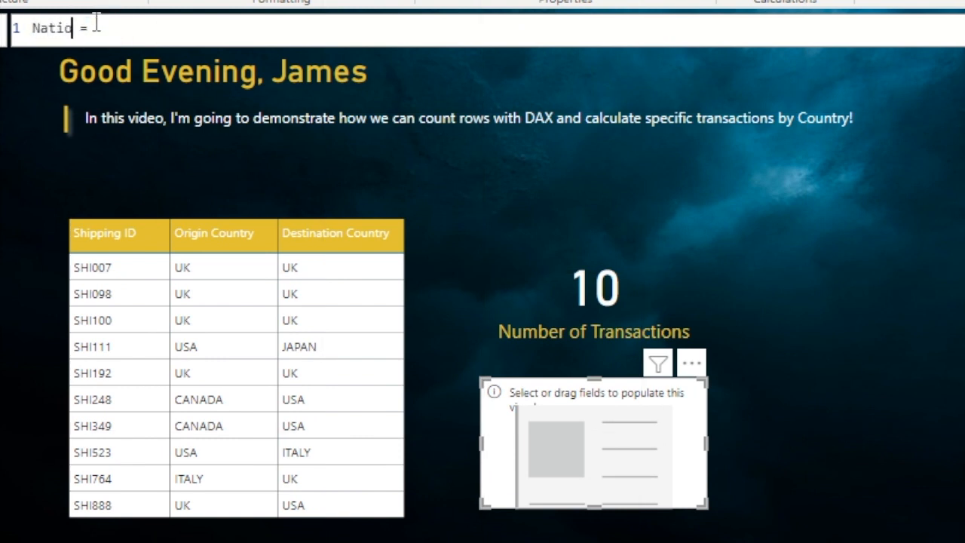
pyautogui.write('hipments')
pyautogui.press('End')
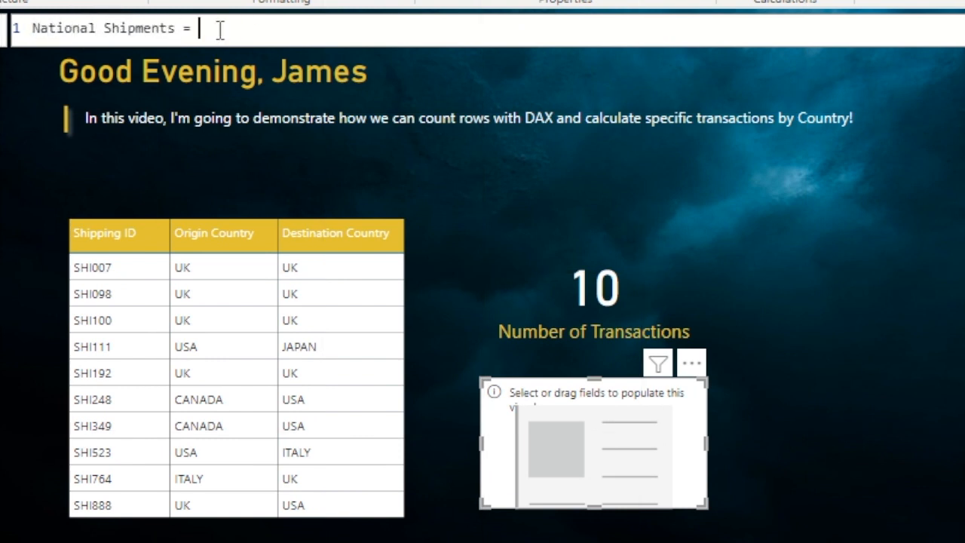
# Add the comment "//Let's space out our code so that it's readable!!!" on a new line below the measure name.
pyautogui.hotkey('shift', 'Return')
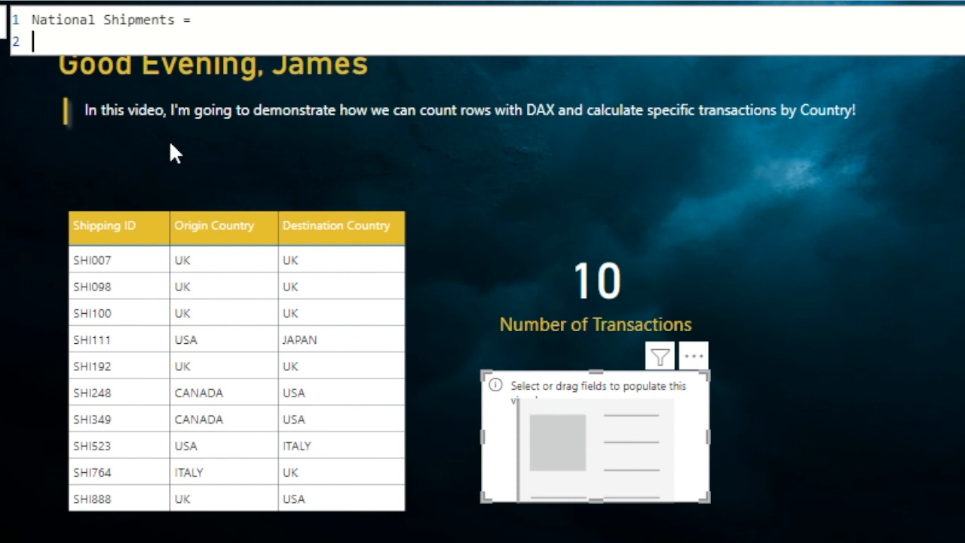
pyautogui.write('//Let')
pyautogui.write("'s space")
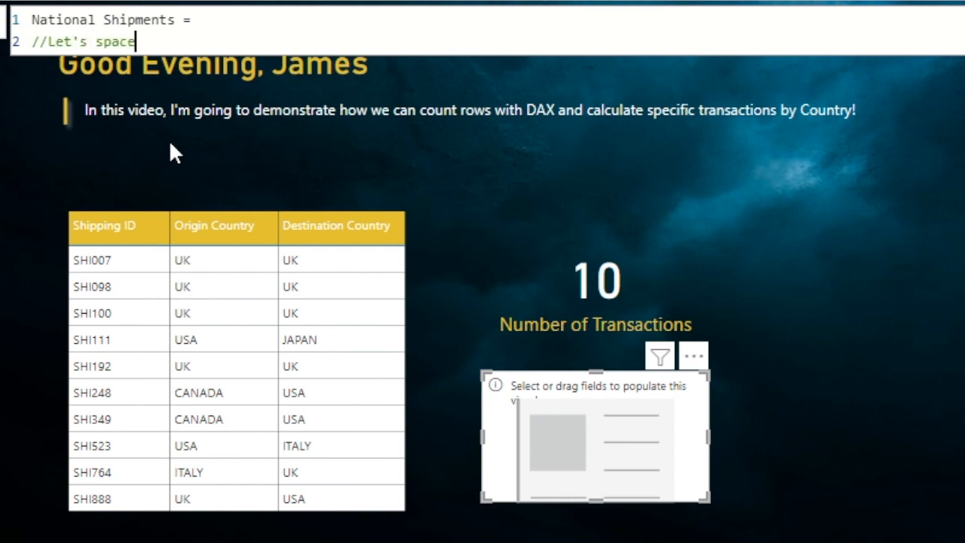
pyautogui.write(' out our code so that i')
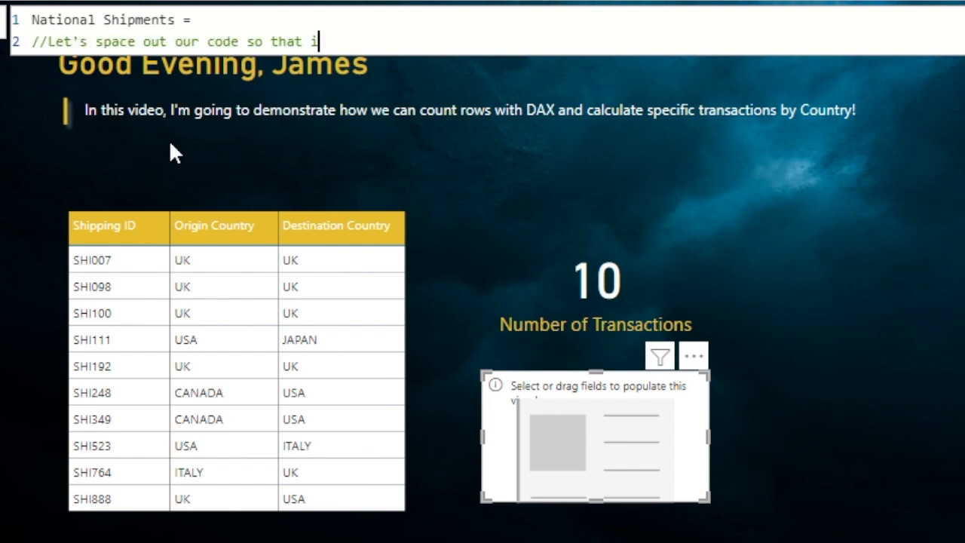
pyautogui.write("t's readable!!!")
pyautogui.press('Return')
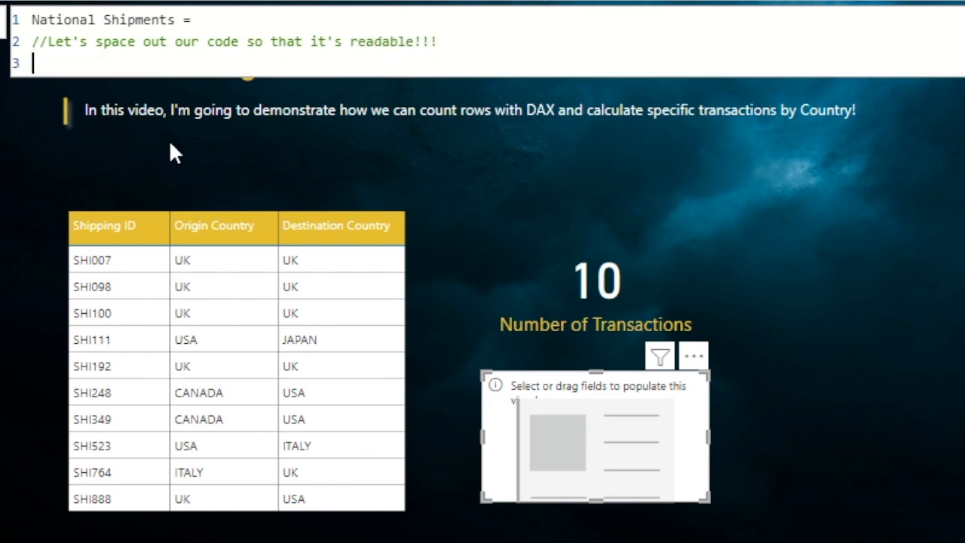
# Start the formula with CALCULATE( and COUNTROWS('Shipping Data') as its expression, spread over separate lines and followed by a comma.
pyautogui.write('Calcula')
pyautogui.press('Tab')
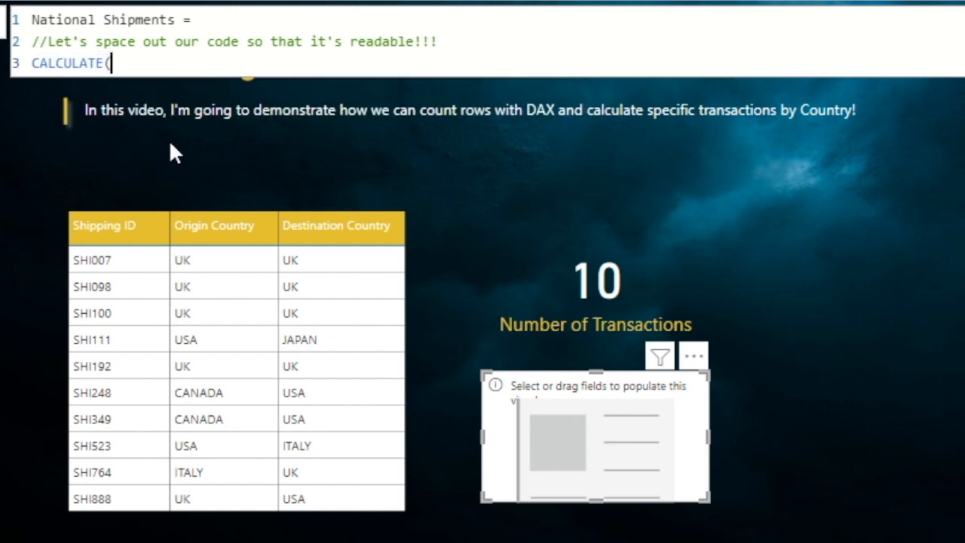
pyautogui.press('Return')
pyautogui.write('COUNTR')
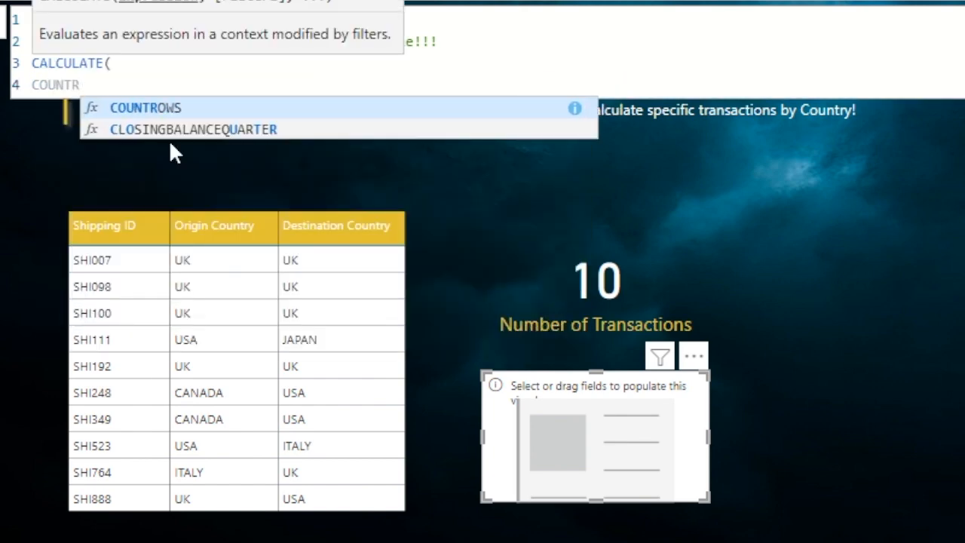
pyautogui.press('Tab')
pyautogui.press('Return')
pyautogui.write('shi')
pyautogui.press('Tab')
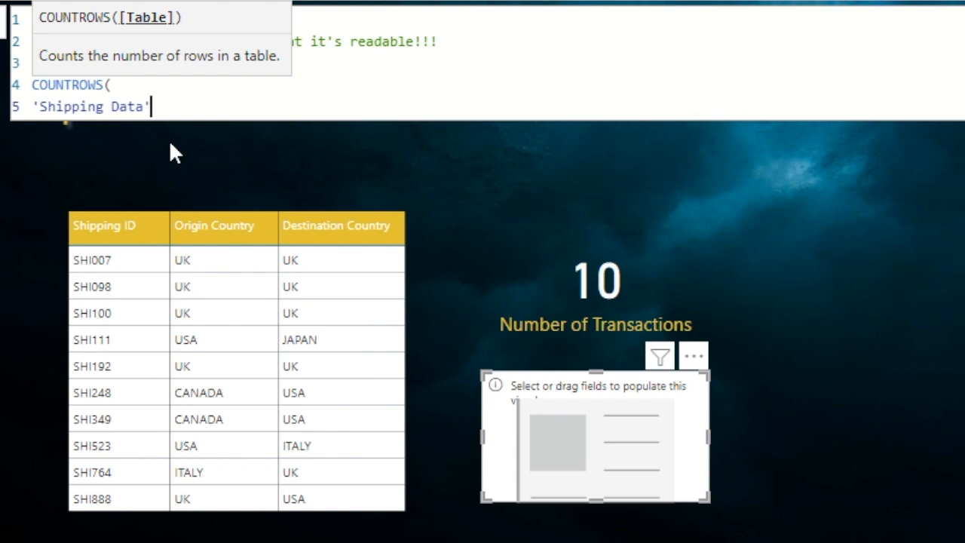
pyautogui.write('),')
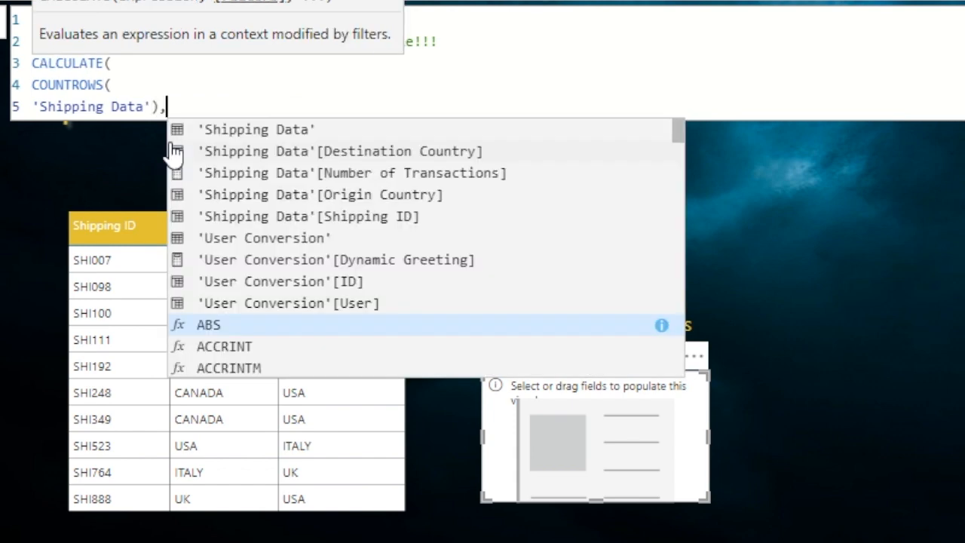
# Add the filter 'Shipping Data'[Origin Country] == "UK" on its own line.
pyautogui.press('Return')
pyautogui.write('orig')
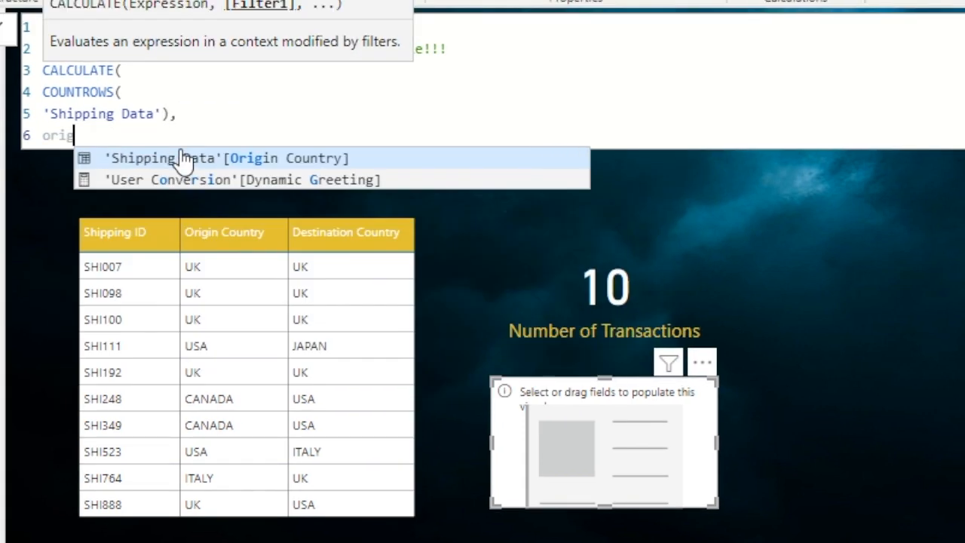
pyautogui.press('Tab')
pyautogui.write('== ')
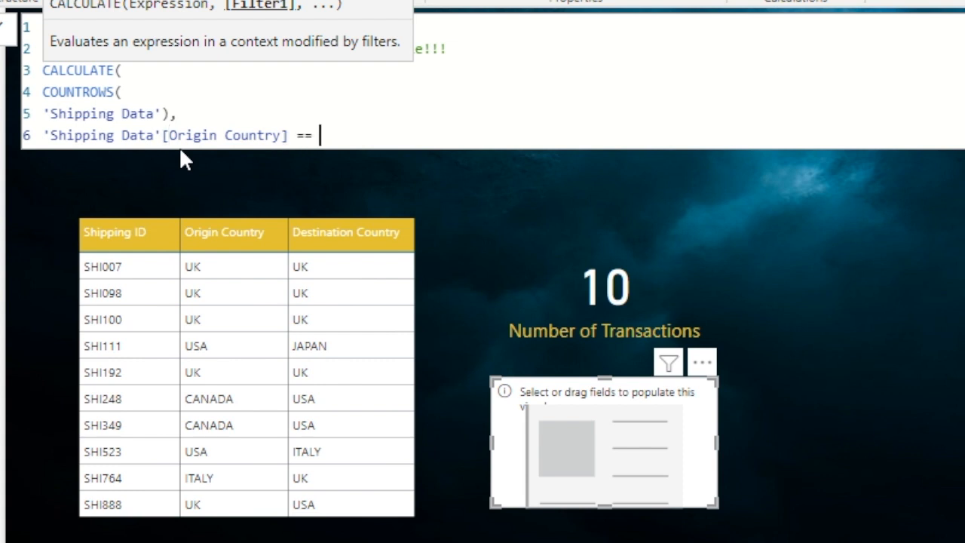
pyautogui.write('"UK"')
# Add the second condition && 'Shipping Data'[Destination Country] == "uk" on a new line and close the CALCULATE bracket below it.
pyautogui.press('Return')
pyautogui.write('&& ')
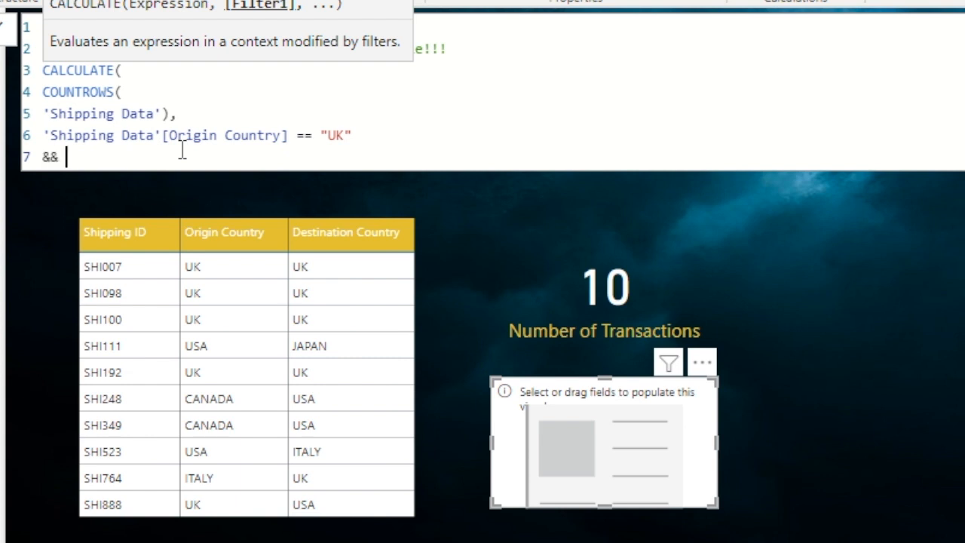
pyautogui.write('des')
pyautogui.press('Down')
pyautogui.press('Down')
pyautogui.press('Down')
pyautogui.press('Down')
pyautogui.press('Down')
pyautogui.press('Down')
pyautogui.press('Down')
pyautogui.press('Tab')
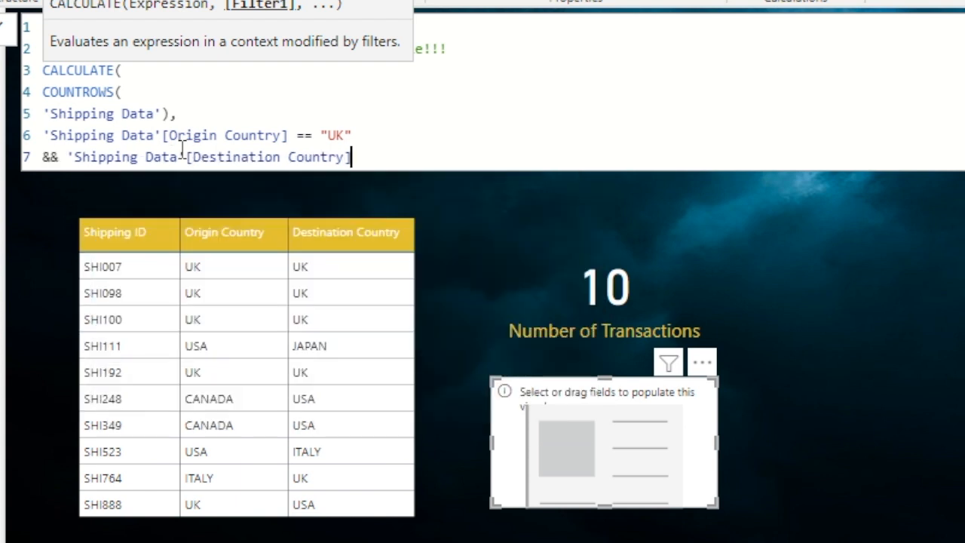
pyautogui.write('== "uk')
pyautogui.hotkey('shift', 'Return')
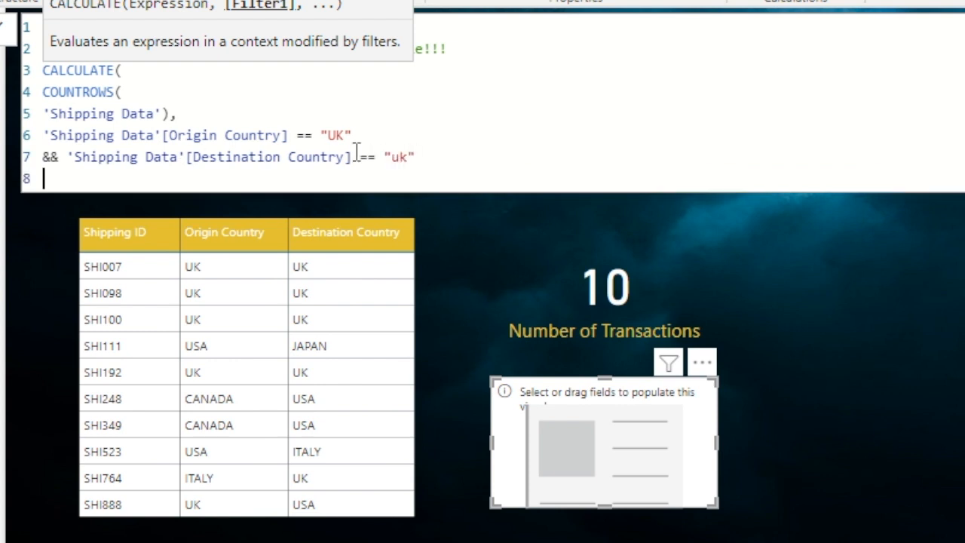
pyautogui.write(')')
# Insert the comment "//Uppercase/ Lowercase doesn't impact the result" between the two country conditions.
pyautogui.click(374, 143)
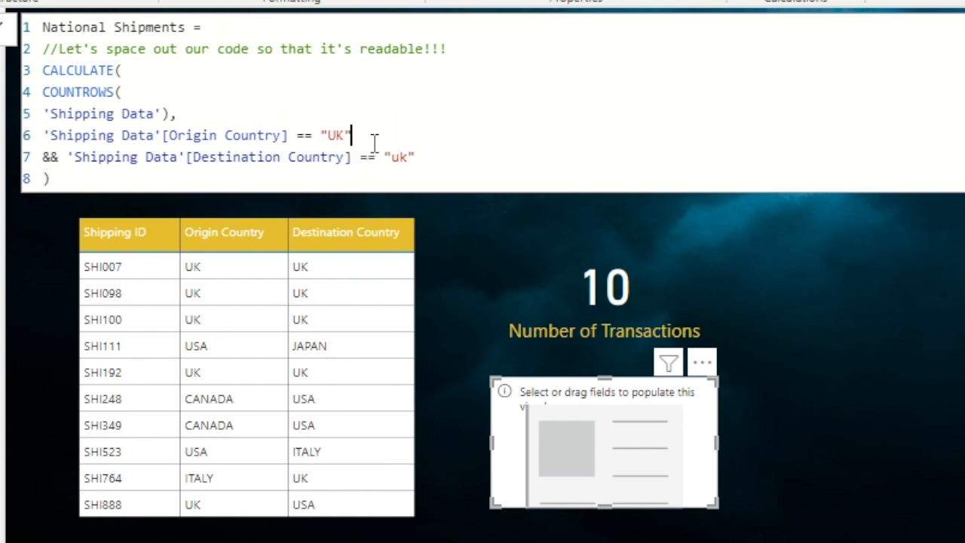
pyautogui.hotkey('shift', 'Return')
pyautogui.write('//Cases')
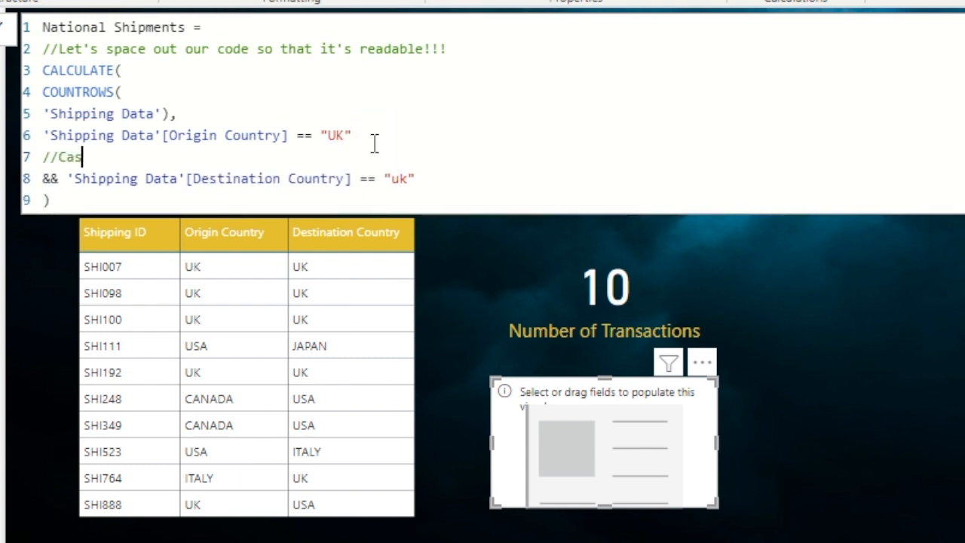
pyautogui.press('BackSpace')
pyautogui.press('BackSpace')
pyautogui.press('BackSpace')
pyautogui.press('BackSpace')
pyautogui.press('BackSpace')
pyautogui.write('Uppercase/ Lowe')
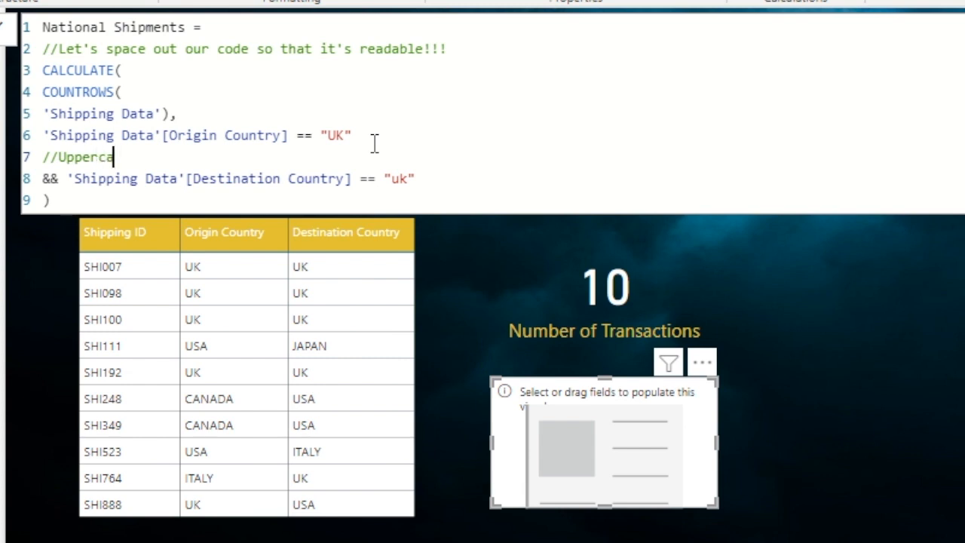
pyautogui.write("rcase doesn't impact the result")
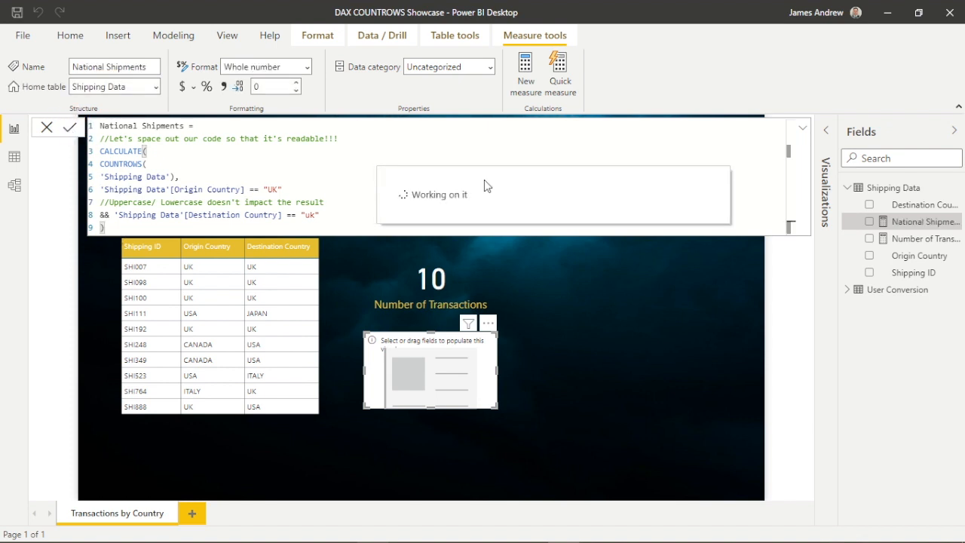
# Populate the empty card below Number of Transactions with the National Shipments measure.
pyautogui.click(868, 219)
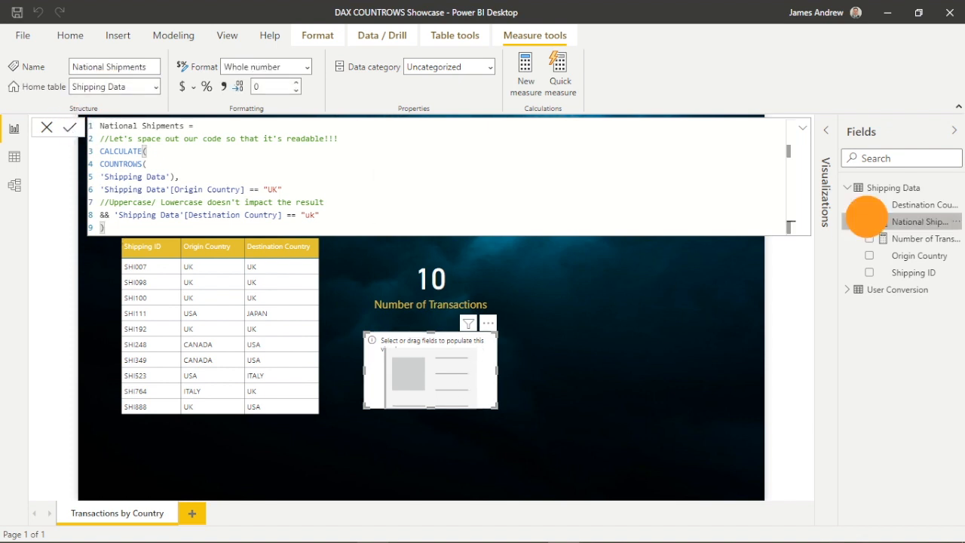
pyautogui.click(671, 315)
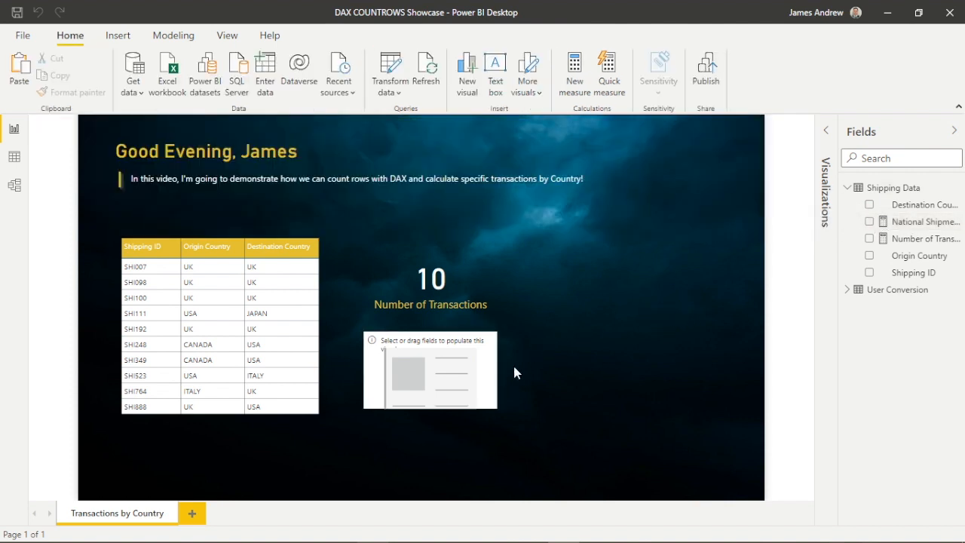
pyautogui.click(430, 365)
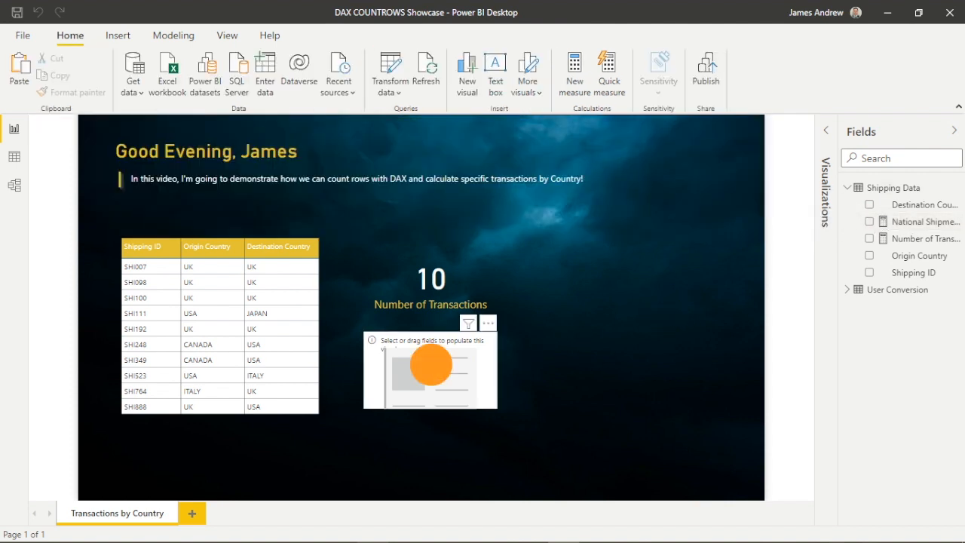
pyautogui.click(870, 223)
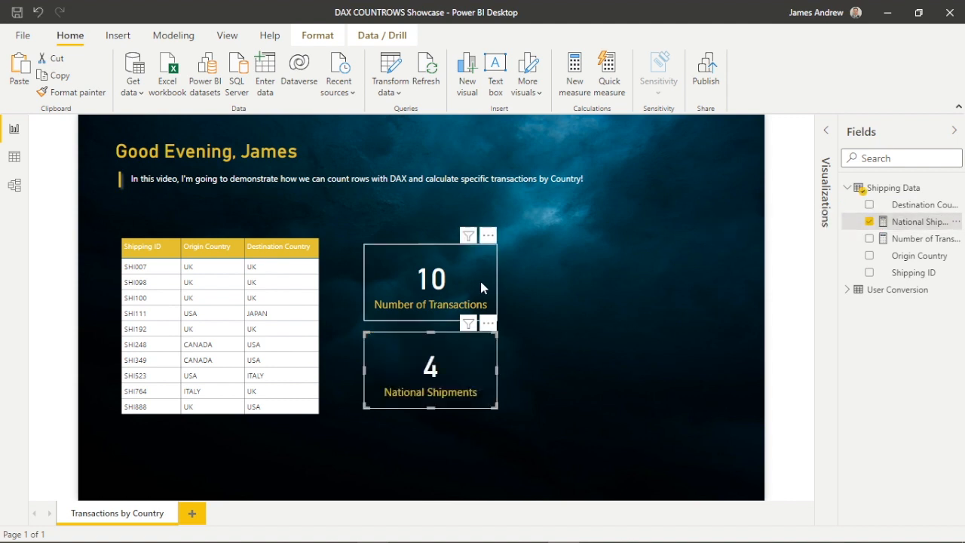
pyautogui.click(217, 273)
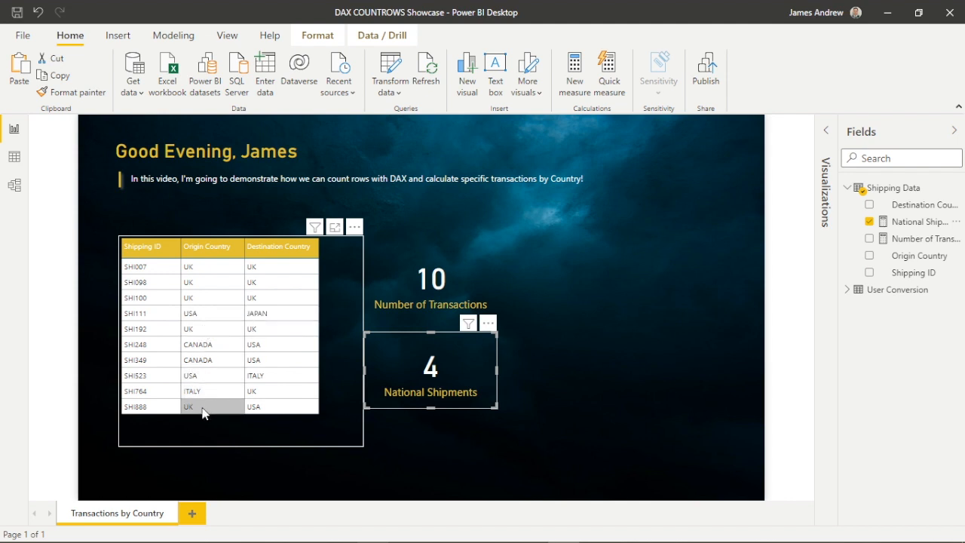
# Rename the National Shipments measure as International Shipments from UK in its formula.
pyautogui.click(465, 383)
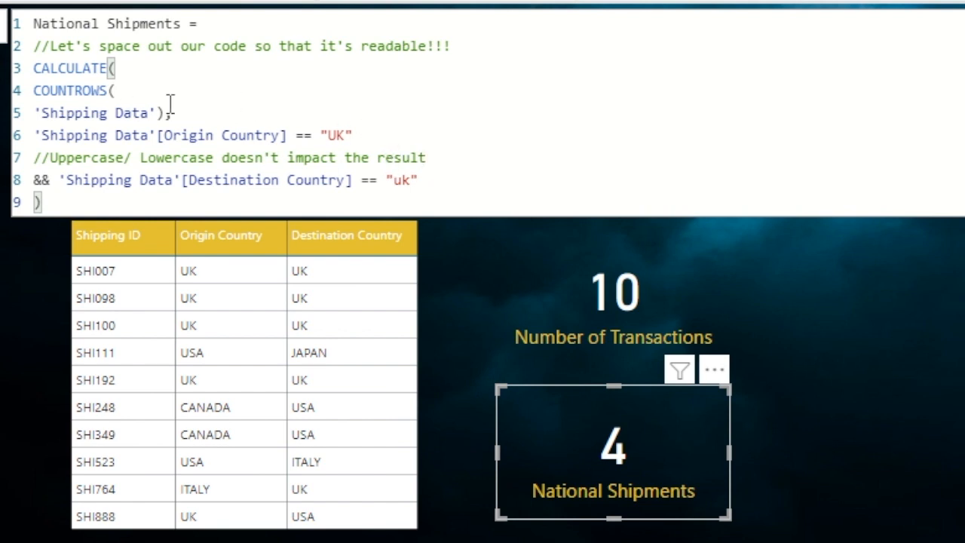
pyautogui.doubleClick(38, 25)
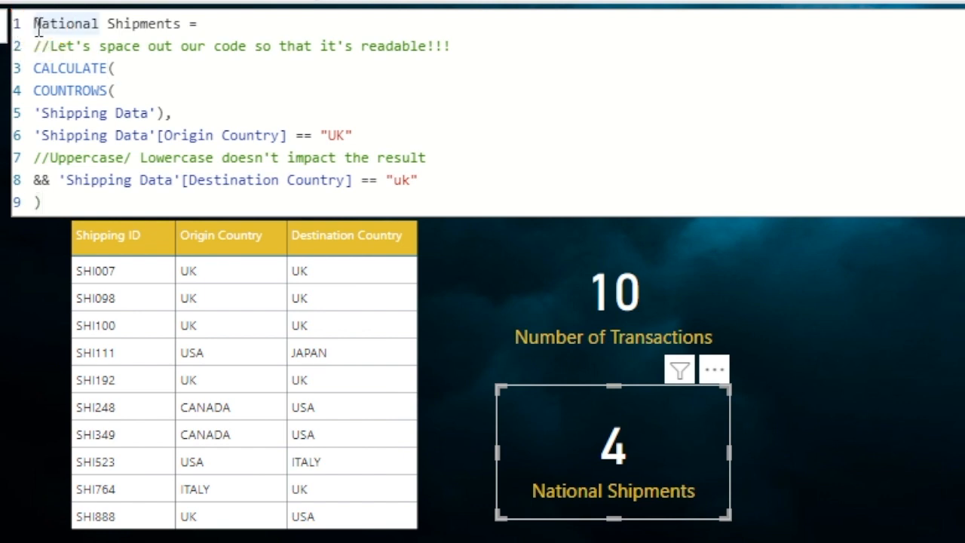
pyautogui.press('Delete')
pyautogui.write('Intern')
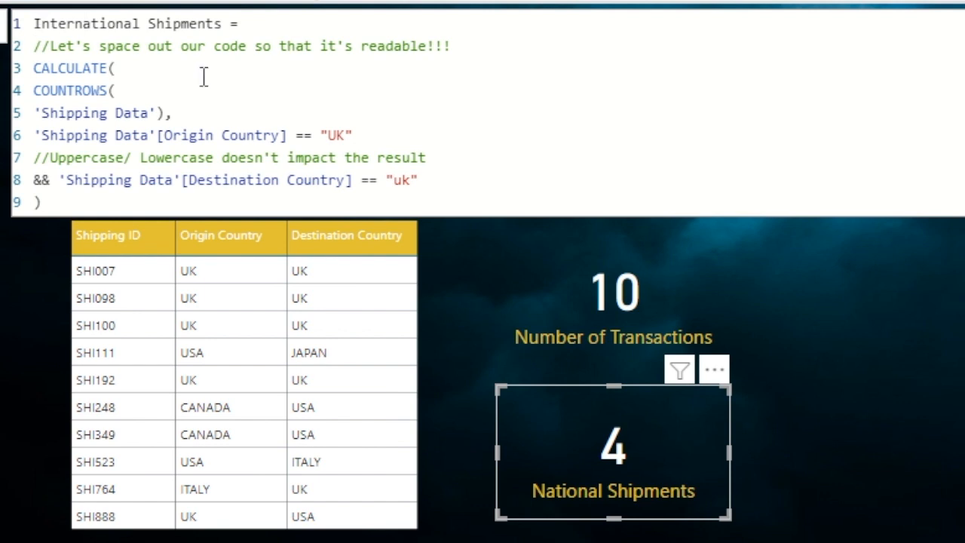
pyautogui.click(345, 135)
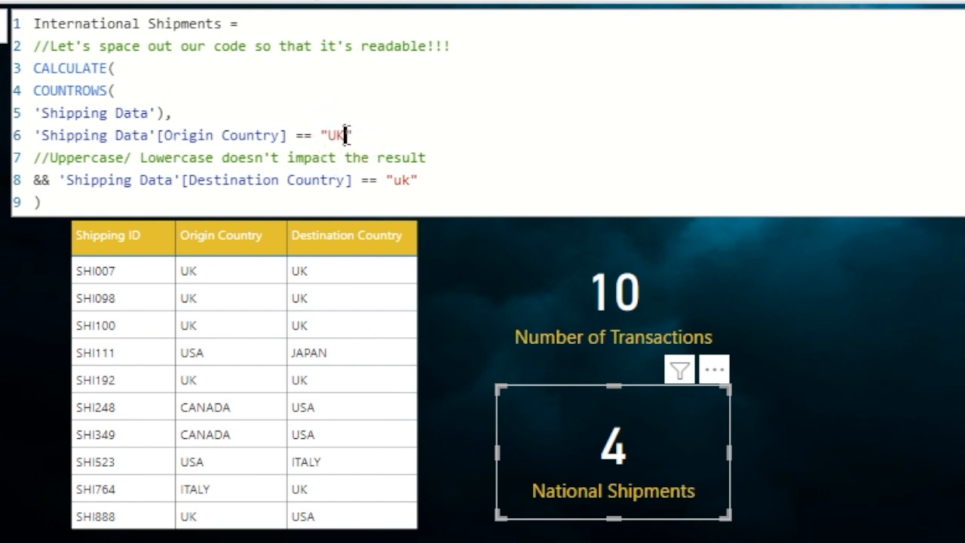
pyautogui.click(223, 23)
pyautogui.write('from UK')
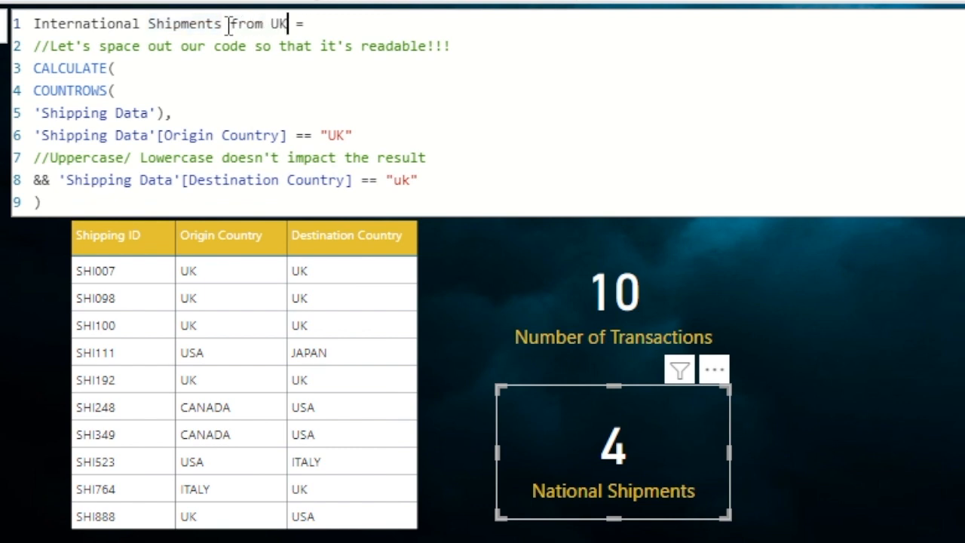
# Change the Destination Country condition in the formula to "USA" and commit the measure.
pyautogui.doubleClick(409, 180)
pyautogui.press('BackSpace')
pyautogui.write('USA')
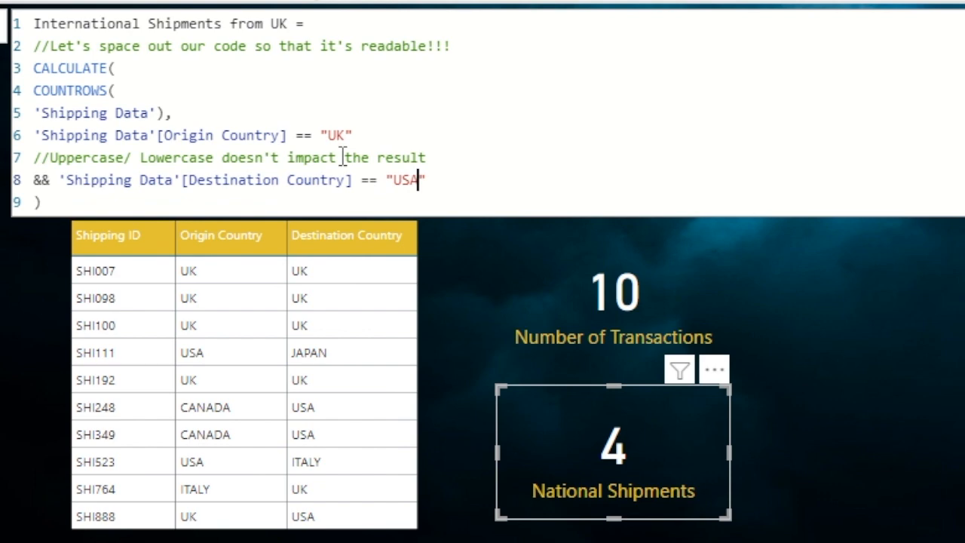
pyautogui.press('Return')
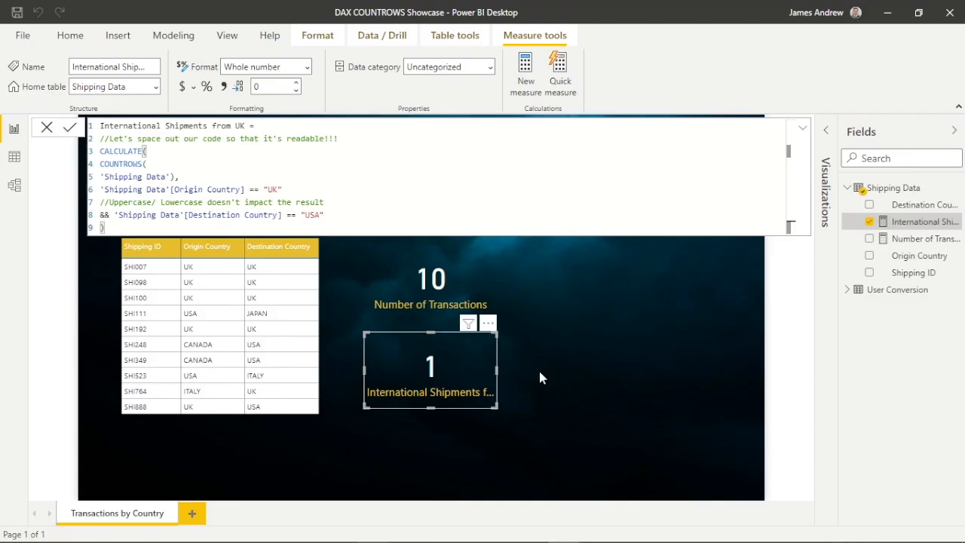
# Widen the International Shipments from UK card to fit its full label and centre it beneath the Number of Transactions card.
pyautogui.moveTo(497, 407); pyautogui.dragTo(539, 411)
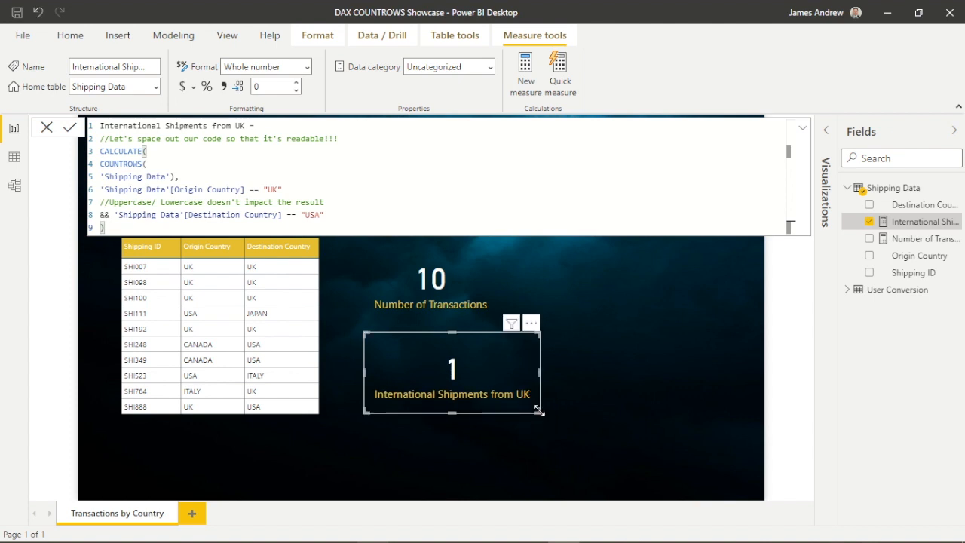
pyautogui.click(598, 365)
pyautogui.click(435, 367)
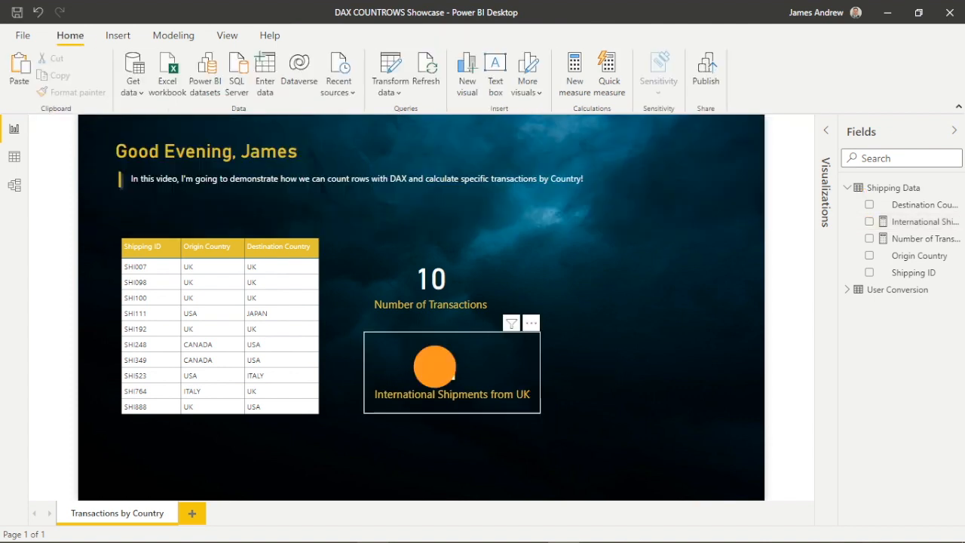
pyautogui.moveTo(435, 367); pyautogui.dragTo(415, 362)
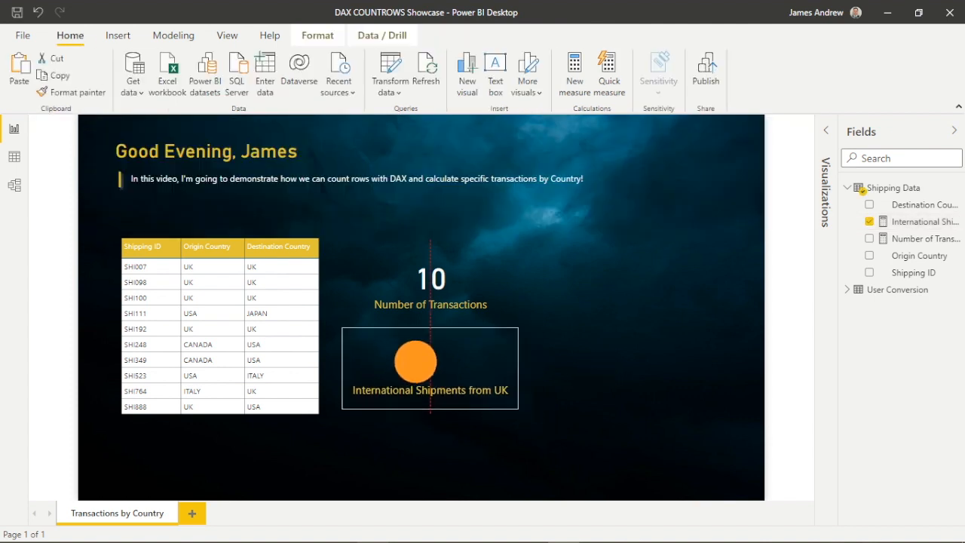
pyautogui.click(583, 349)
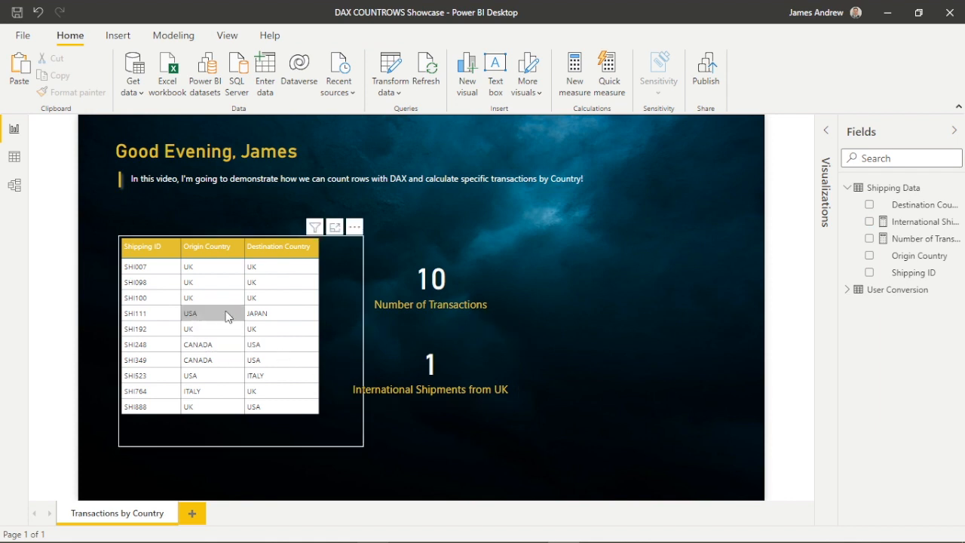